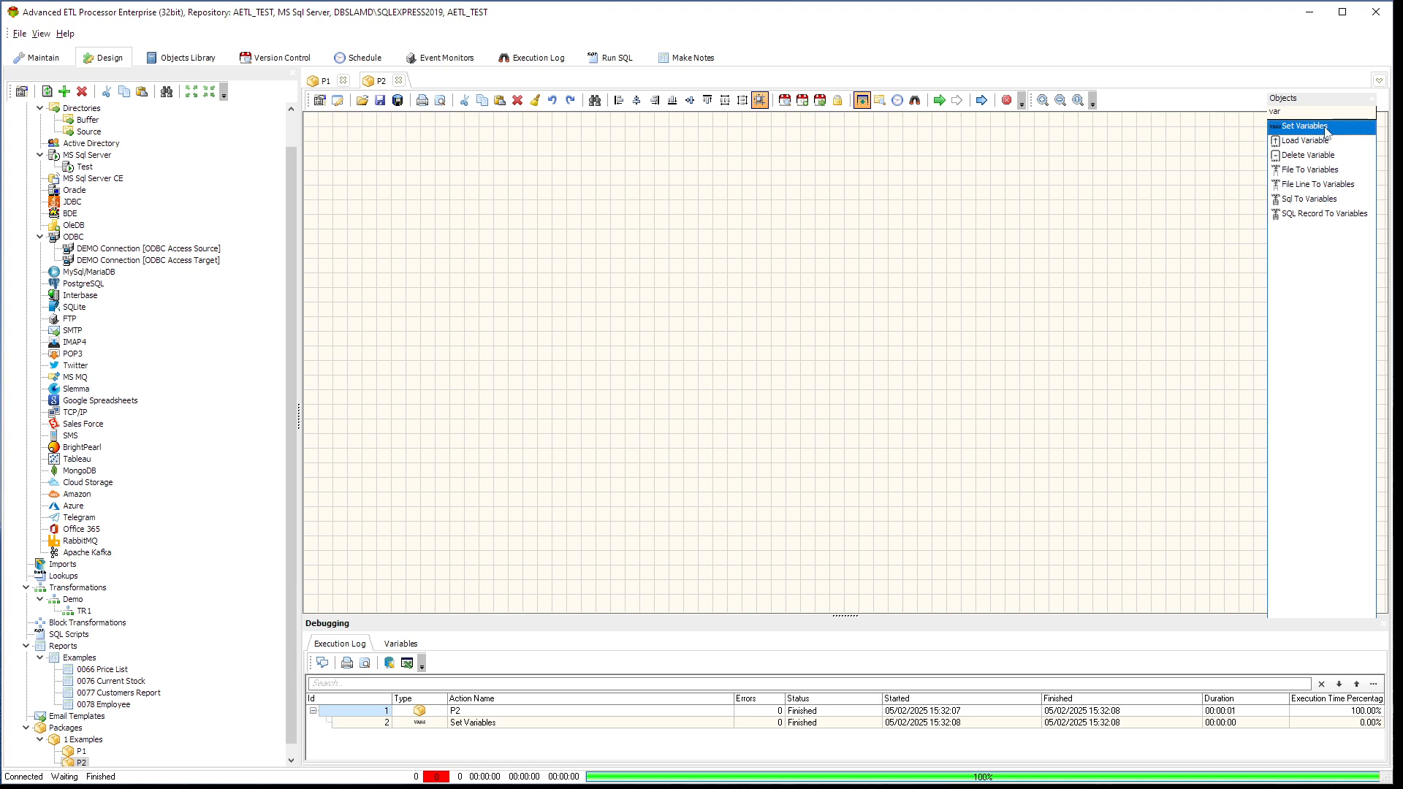
# Add a Set Variables action to the upper-left area of package P2 and enable its Write Variables option
pyautogui.moveTo(1319, 128); pyautogui.dragTo(424, 189)
pyautogui.moveTo(330, 139); pyautogui.dragTo(339, 141)
pyautogui.doubleClick(360, 164)
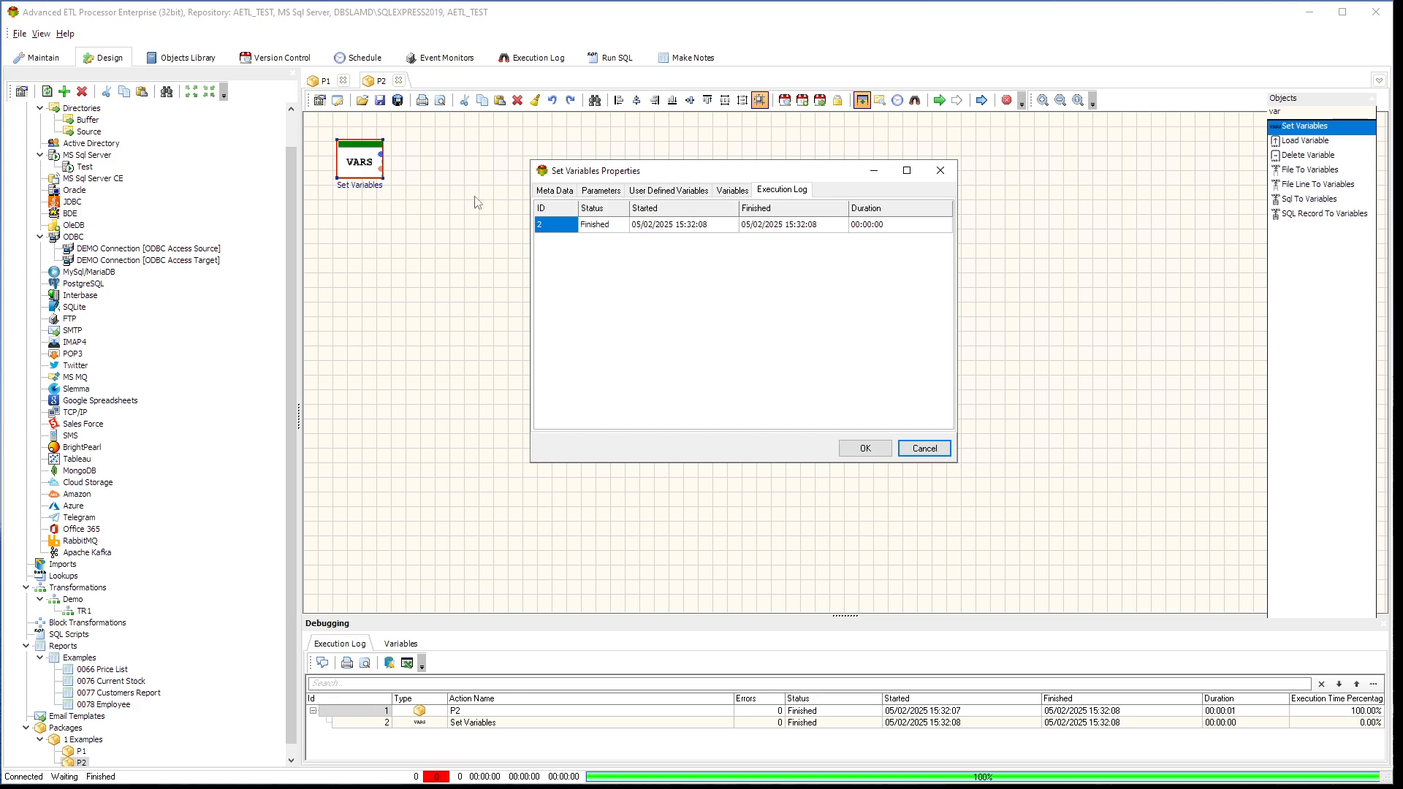
pyautogui.click(557, 191)
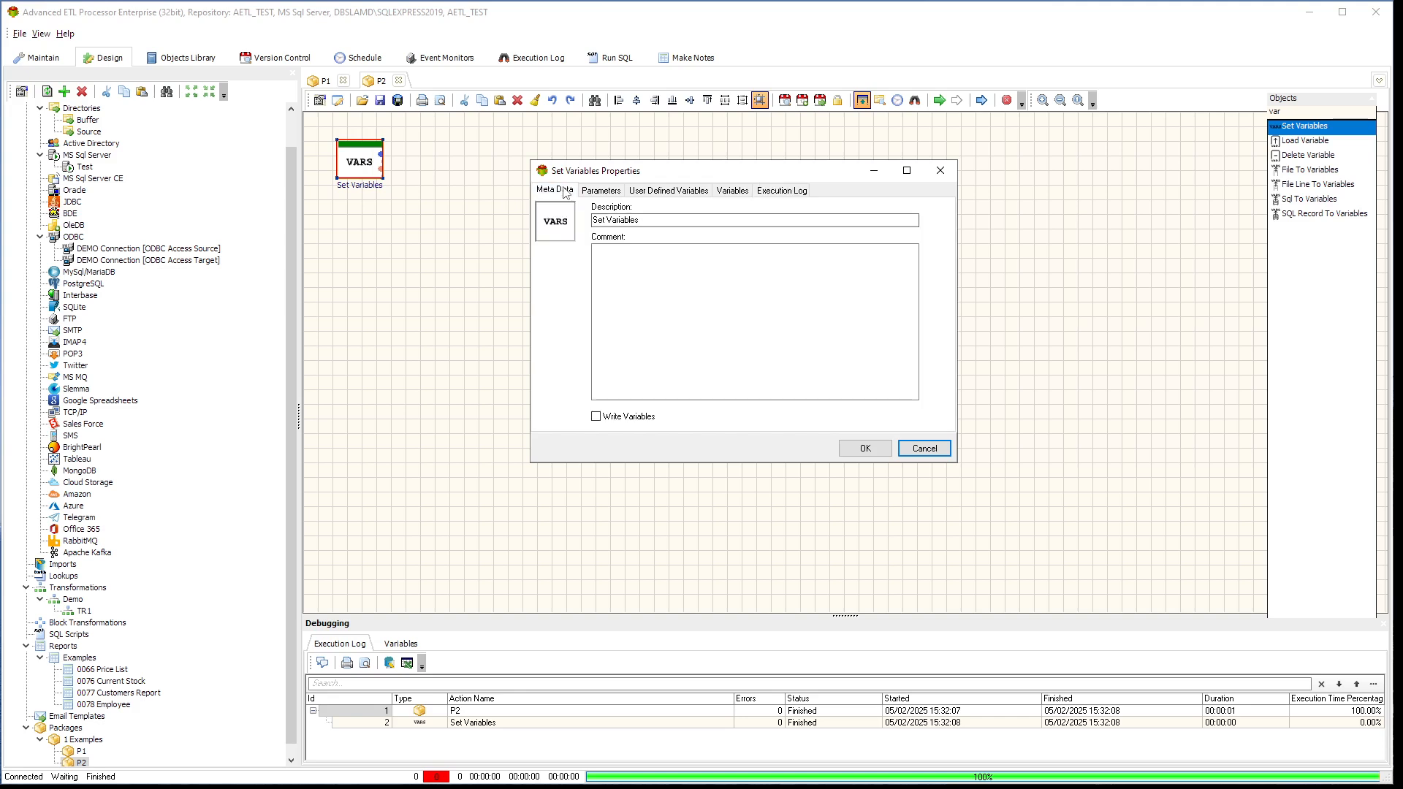
pyautogui.click(638, 421)
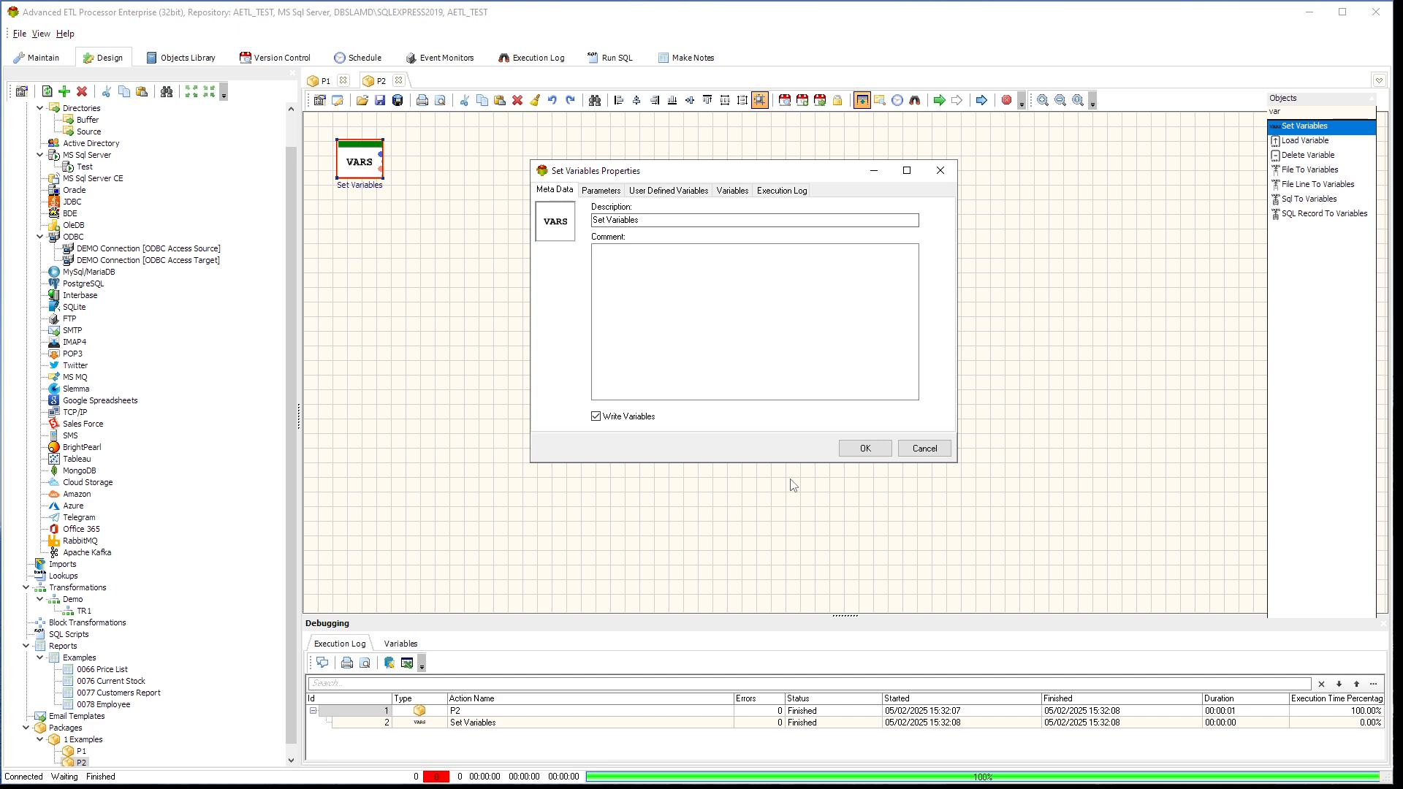
# Define a static user-defined variable #MESSAGE# with the value Hello in the Set Variables action
pyautogui.click(695, 191)
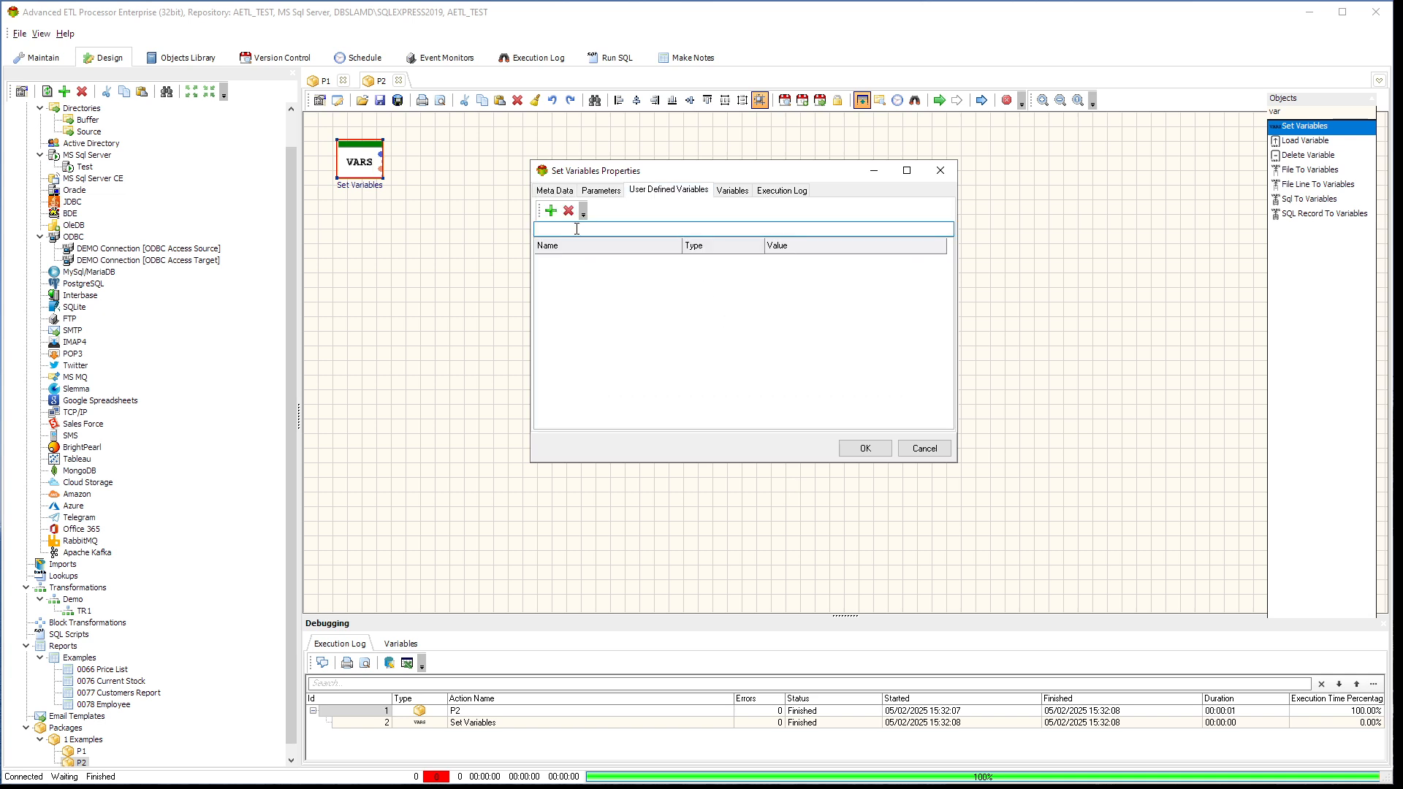
pyautogui.click(551, 212)
pyautogui.click(568, 268)
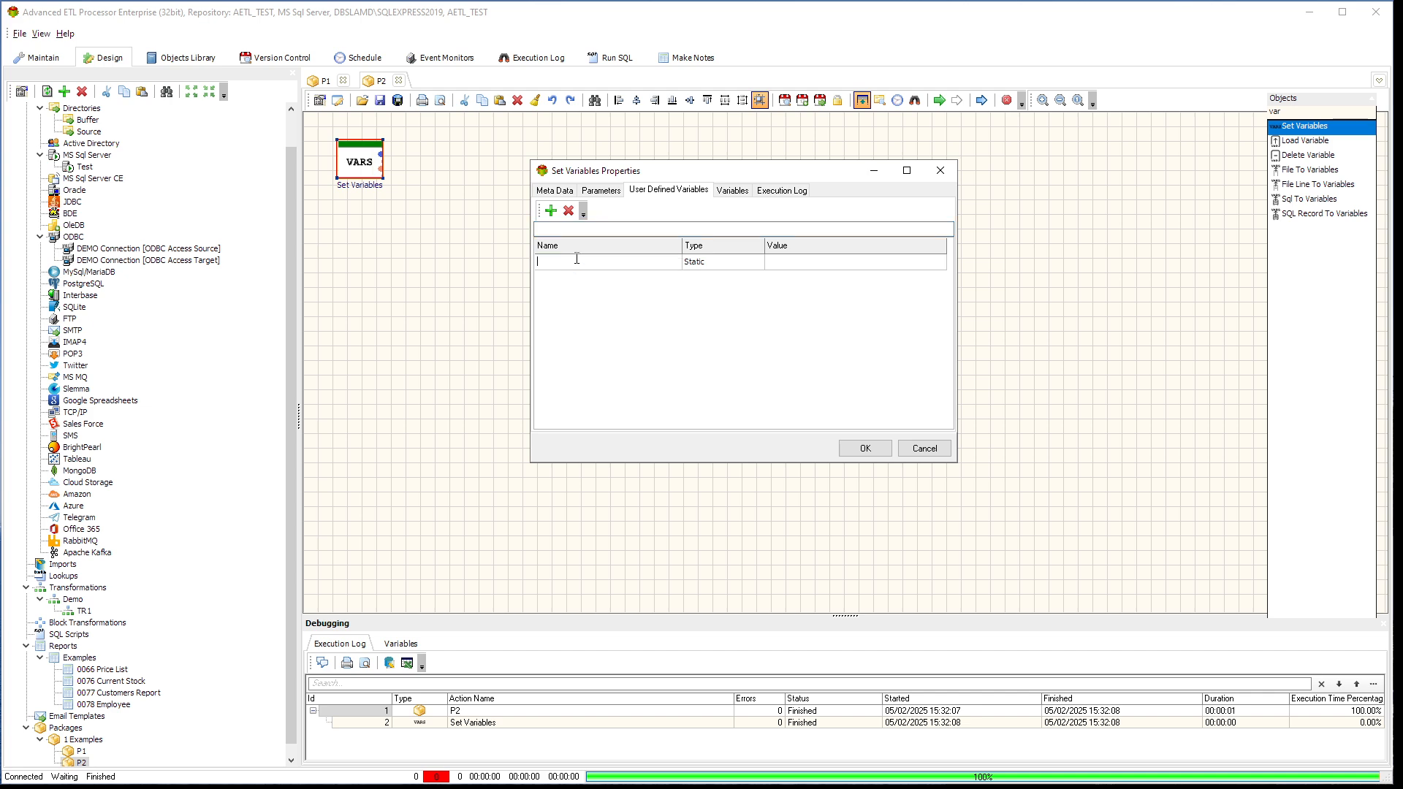
pyautogui.write('#MESSAGE#')
pyautogui.click(802, 262)
pyautogui.write('Hello')
pyautogui.click(844, 448)
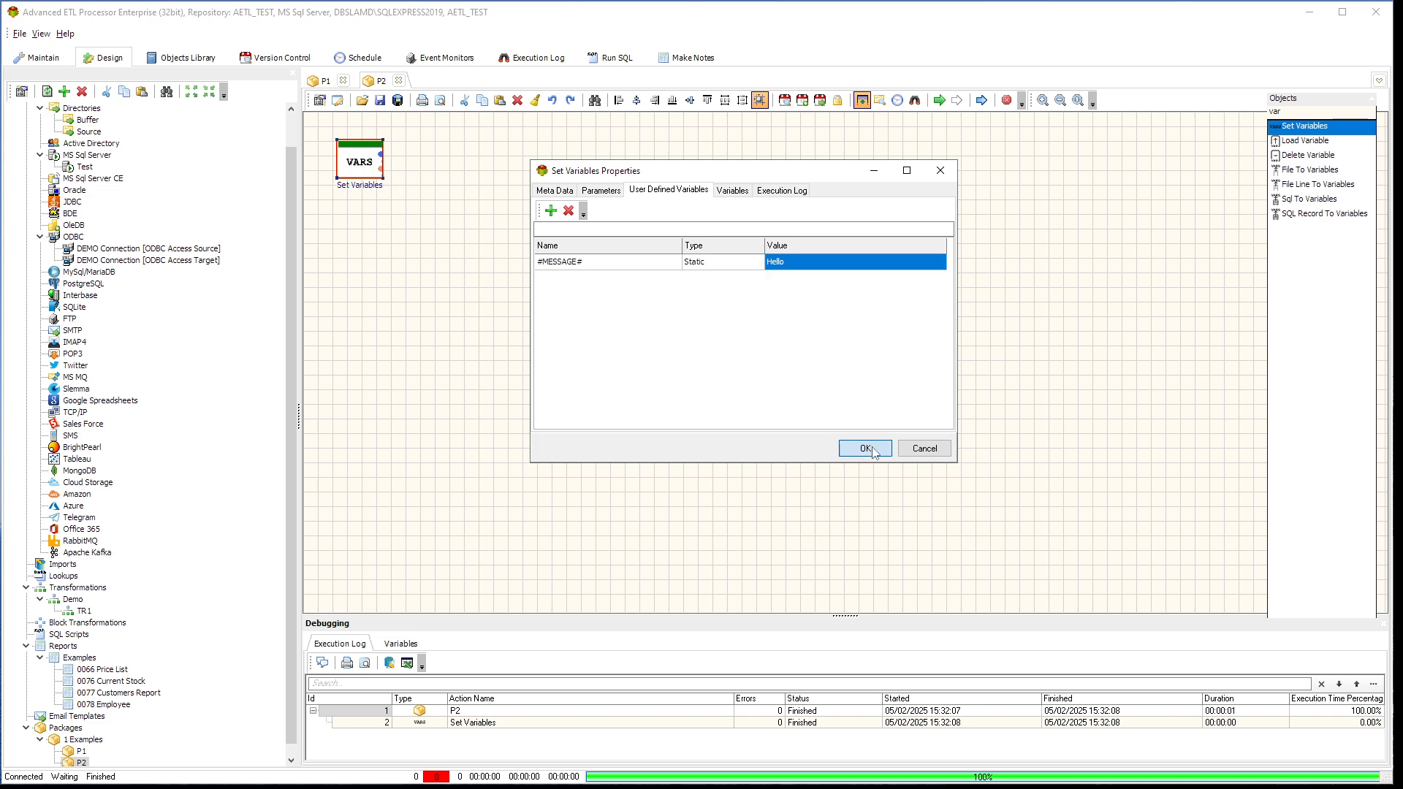
# Run package P2 and examine the Set Variables action's execution log, variables and updated variables
pyautogui.click(940, 105)
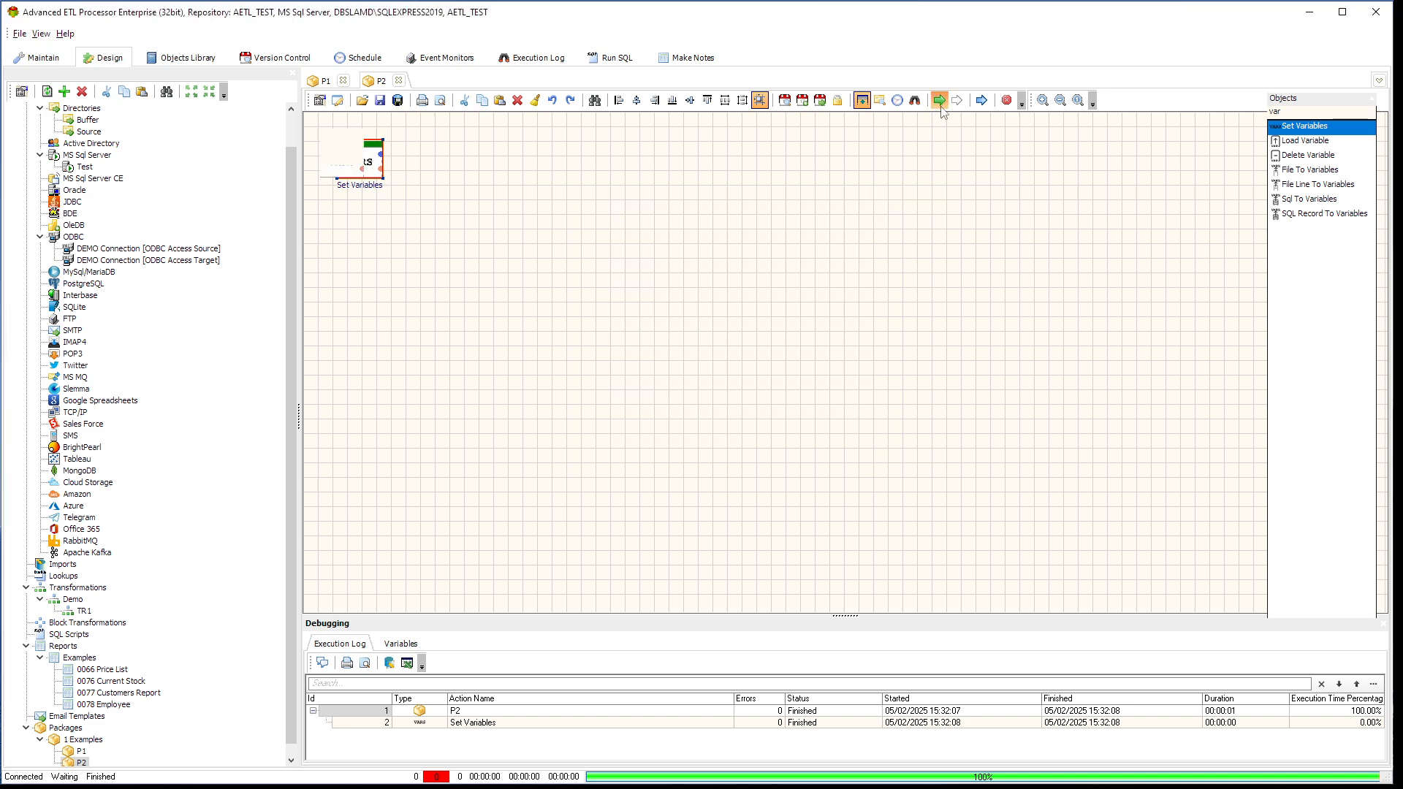
pyautogui.doubleClick(351, 151)
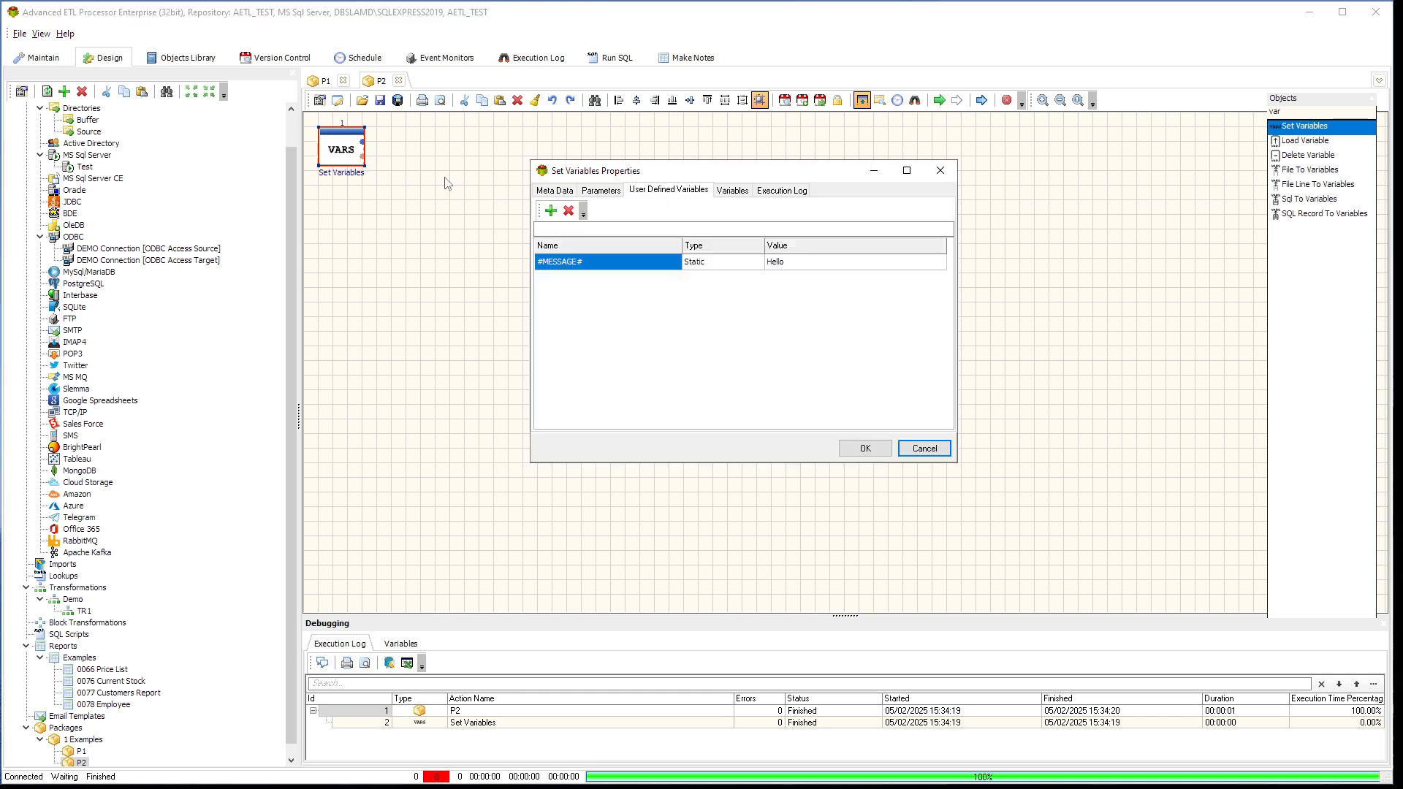
pyautogui.click(763, 192)
pyautogui.doubleClick(661, 225)
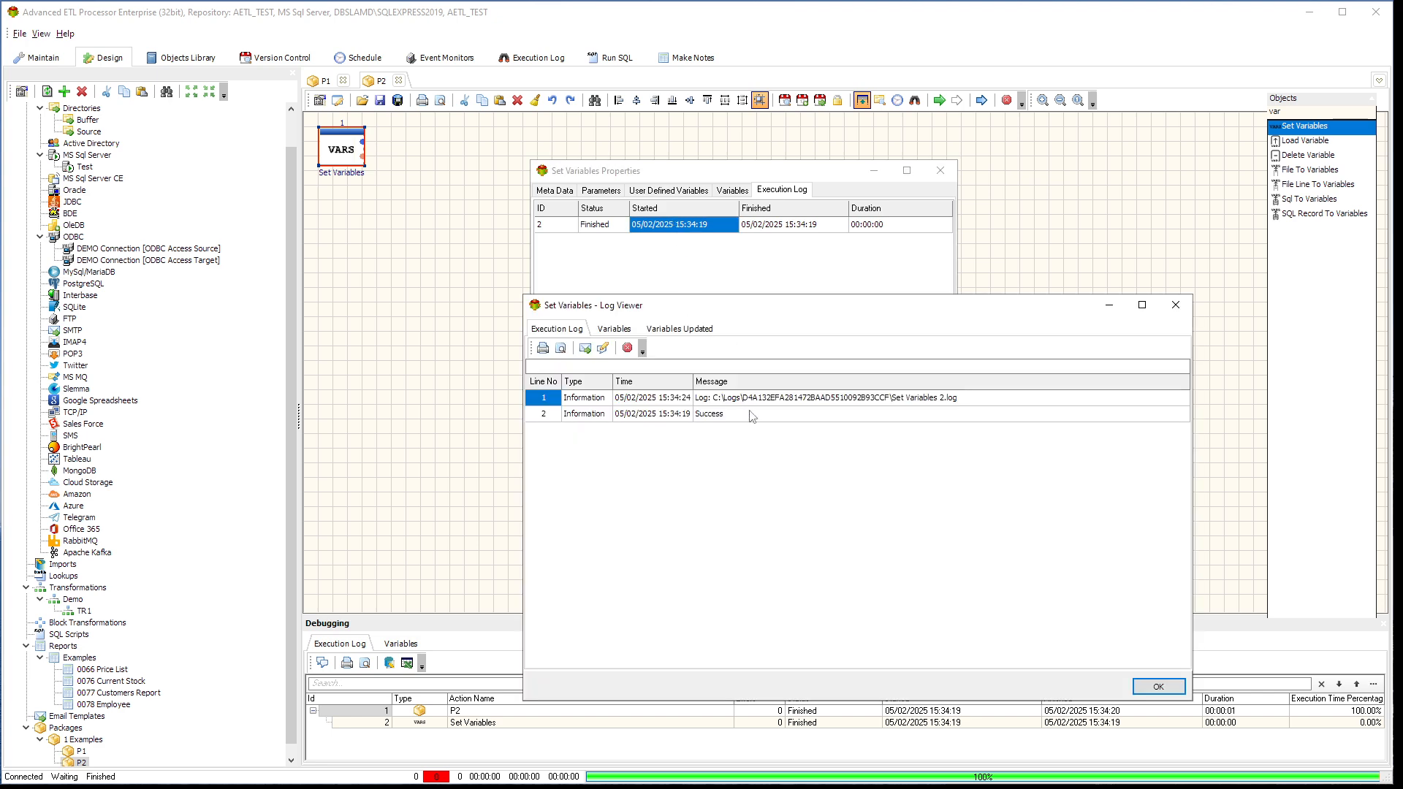
pyautogui.click(732, 415)
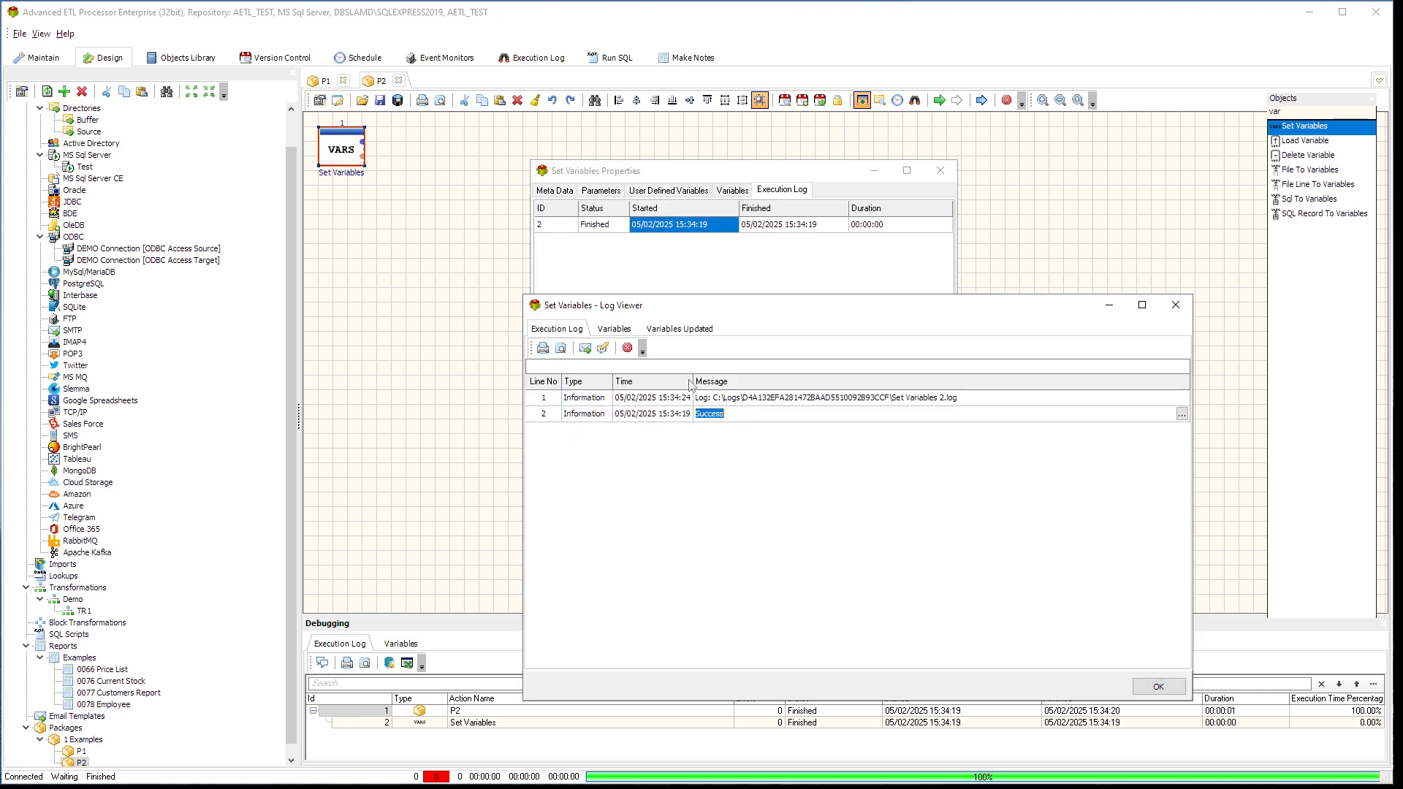
pyautogui.click(614, 330)
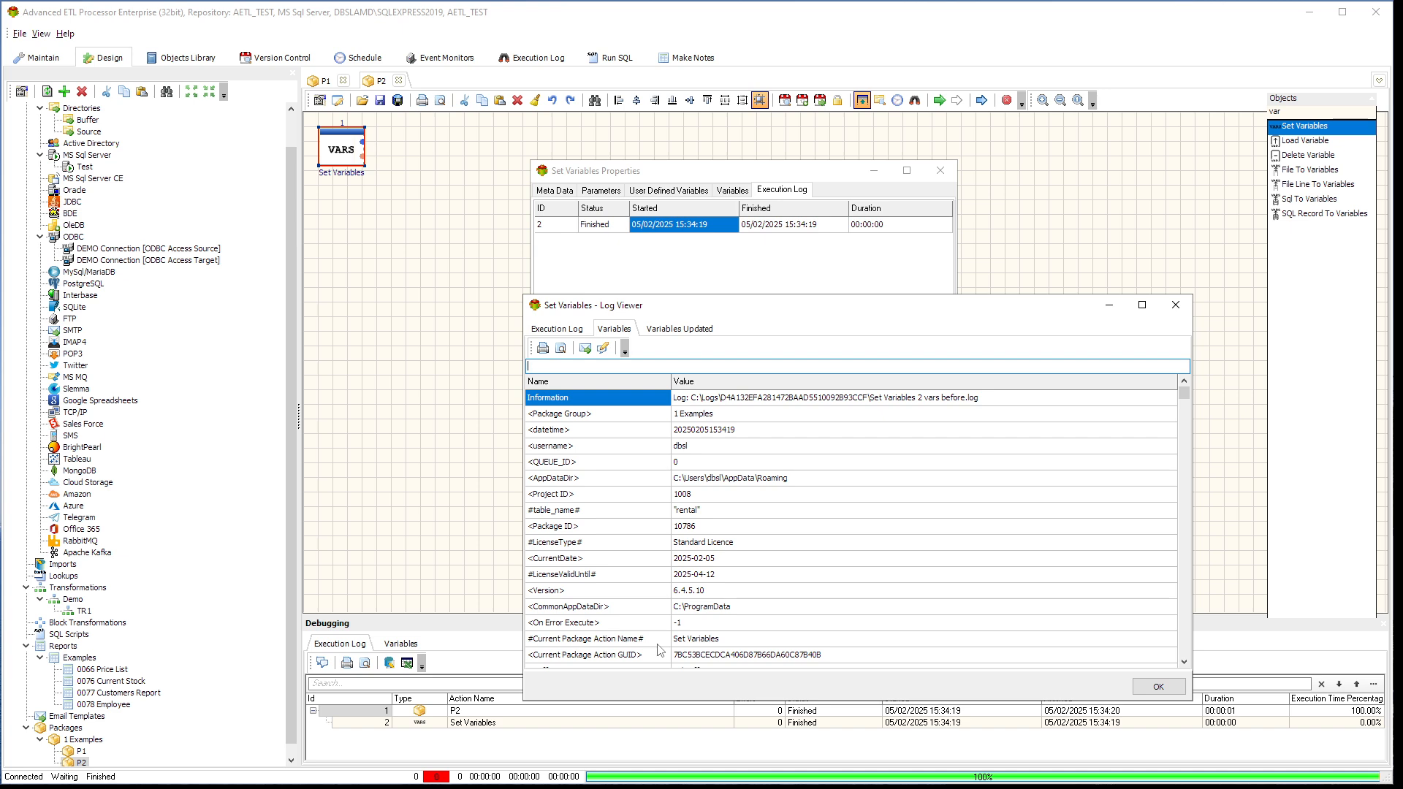
pyautogui.click(693, 331)
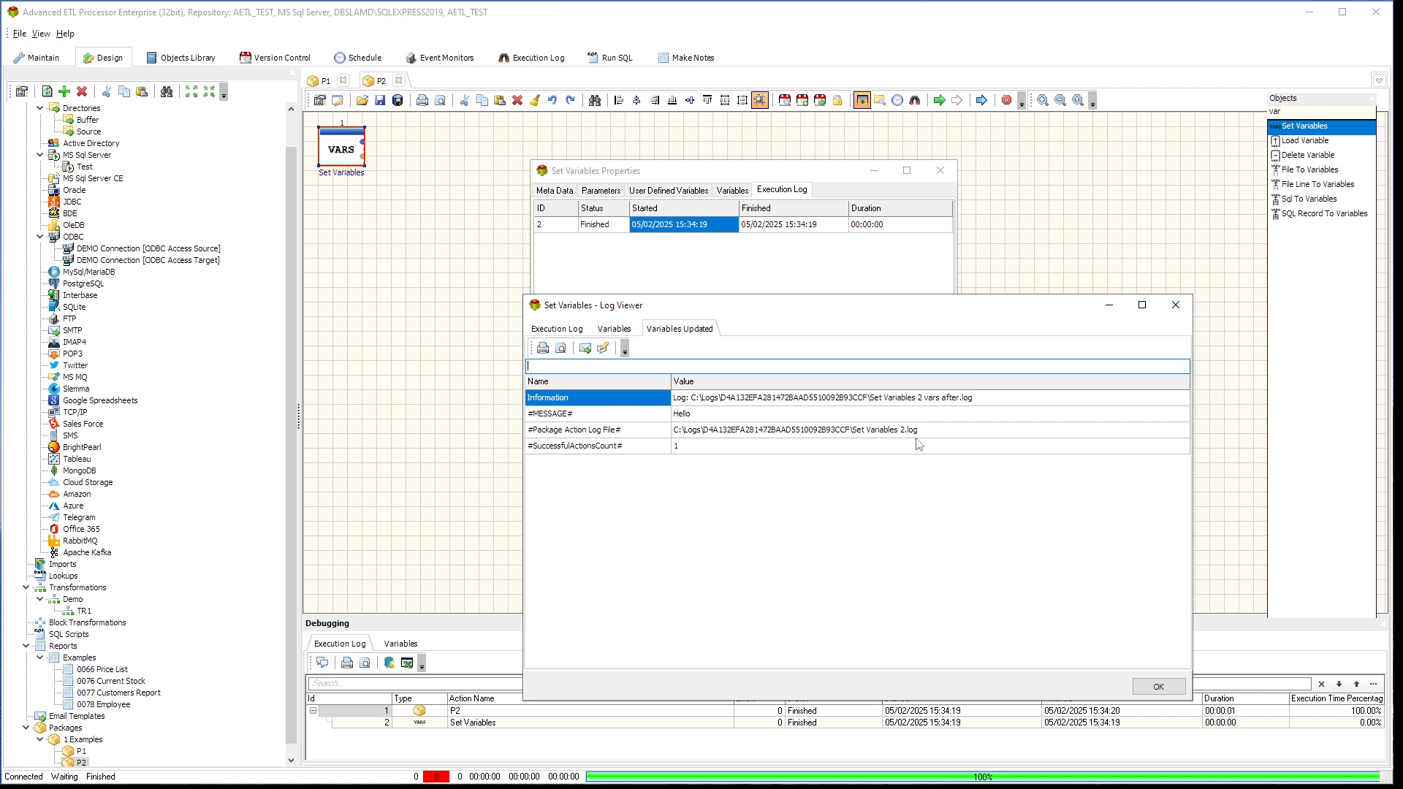
pyautogui.click(1158, 686)
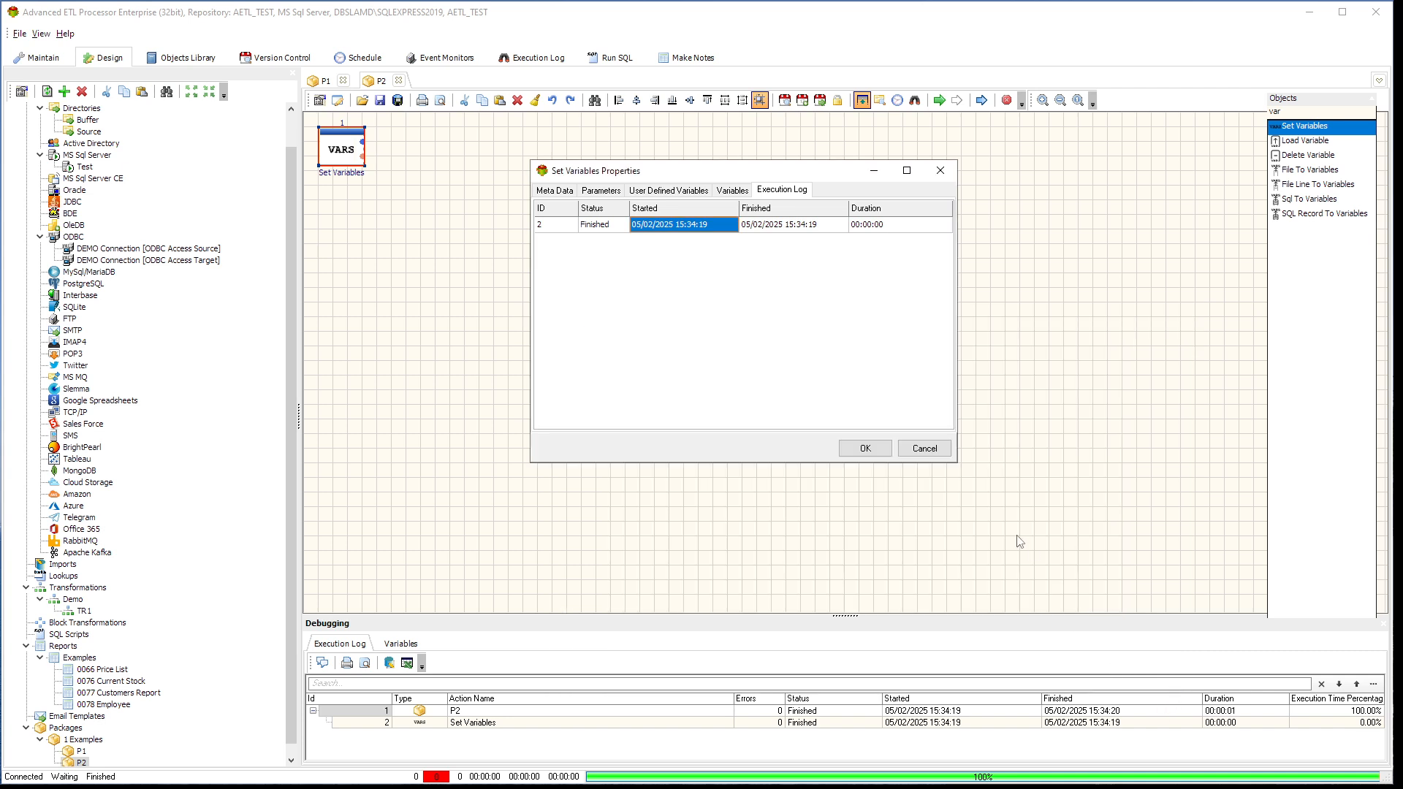
pyautogui.click(940, 444)
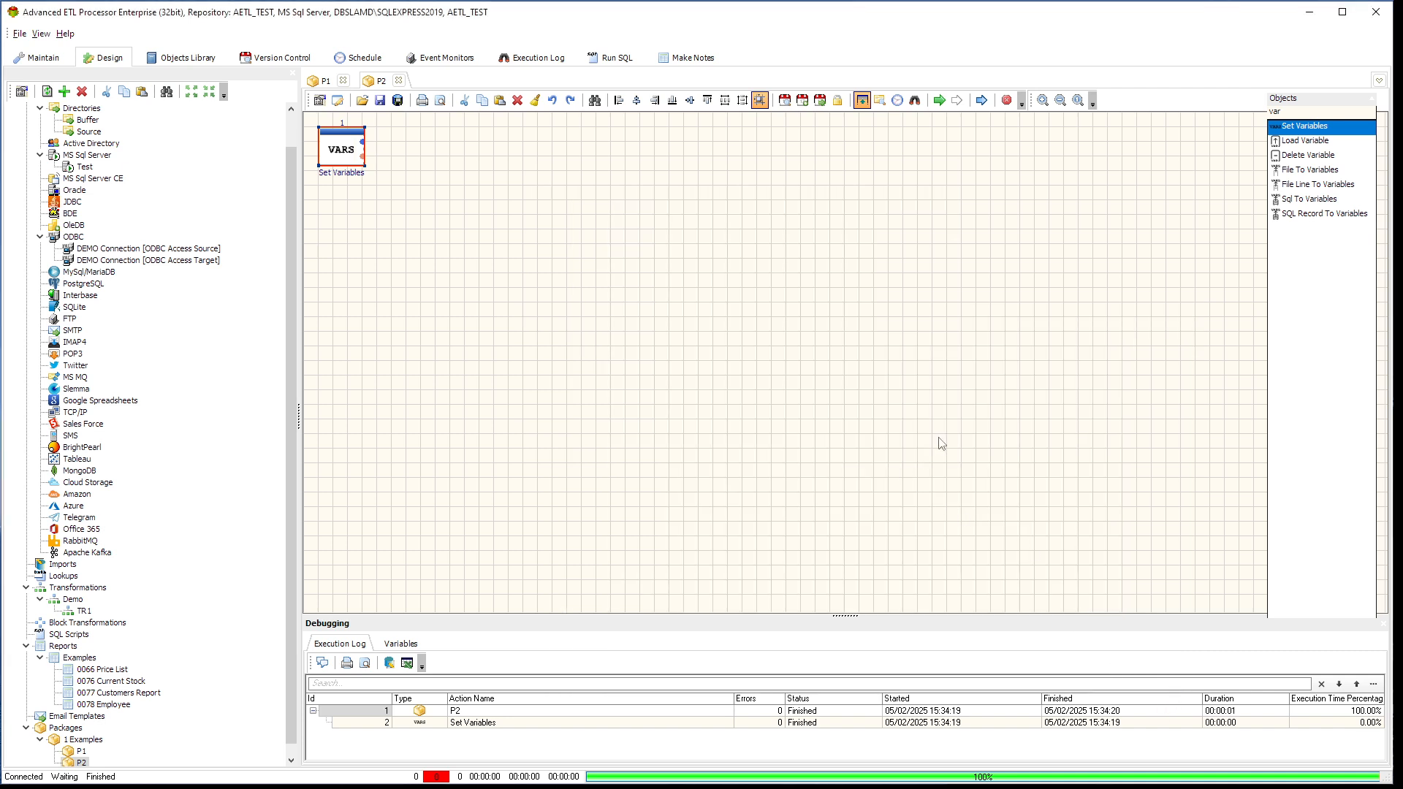
# Find the Show Message object, add it beside Set Variables, and connect the Set Variables success output to it
pyautogui.doubleClick(1325, 109)
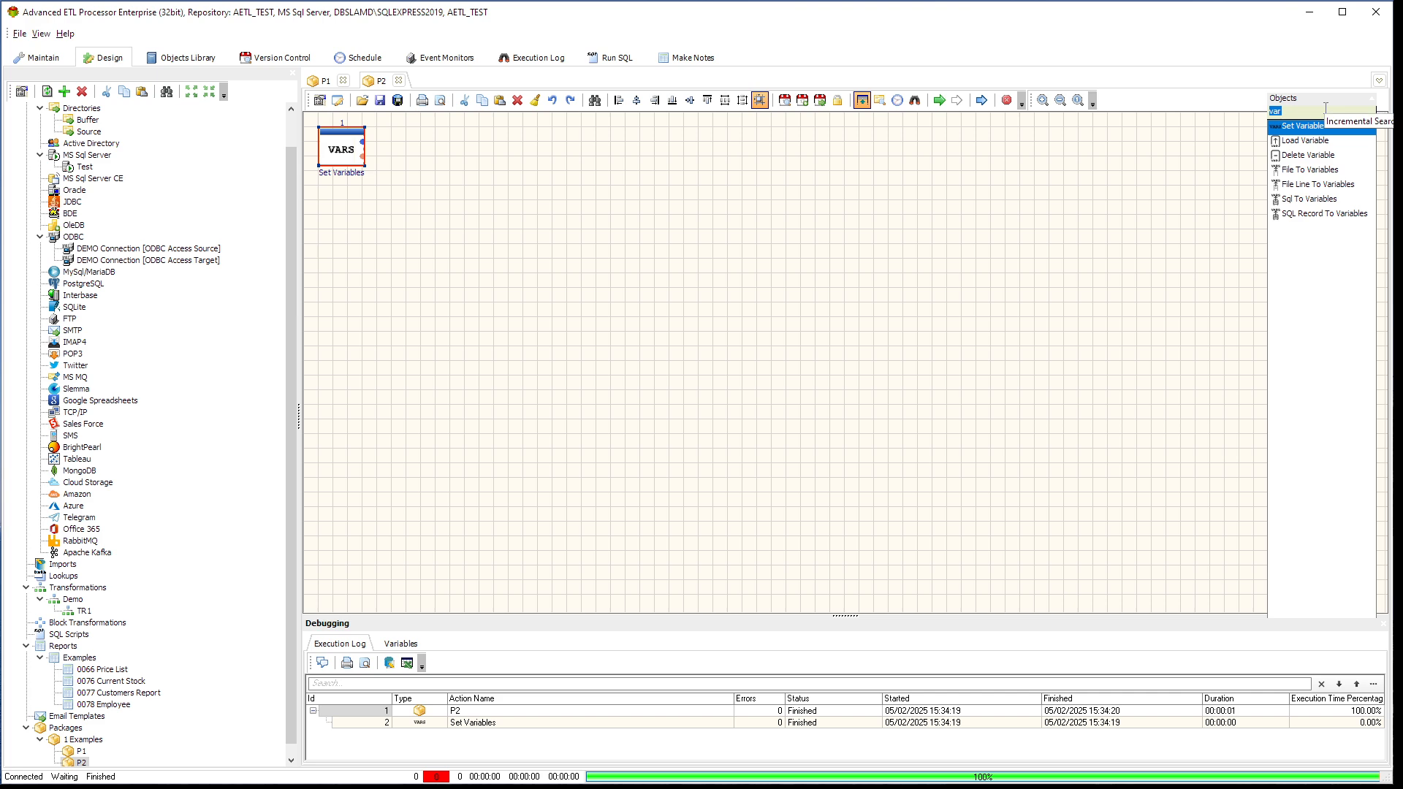
pyautogui.press('BackSpace')
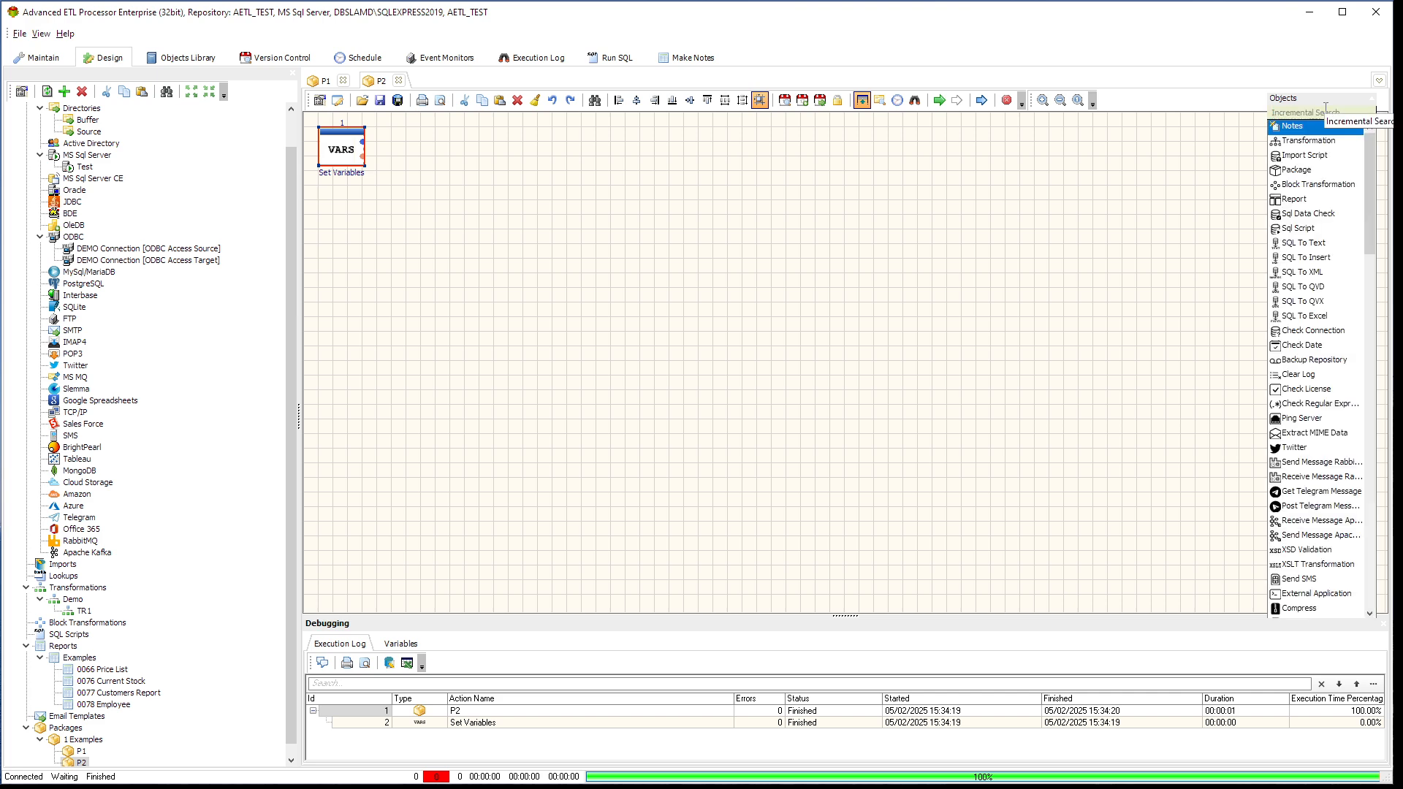
pyautogui.write('sho')
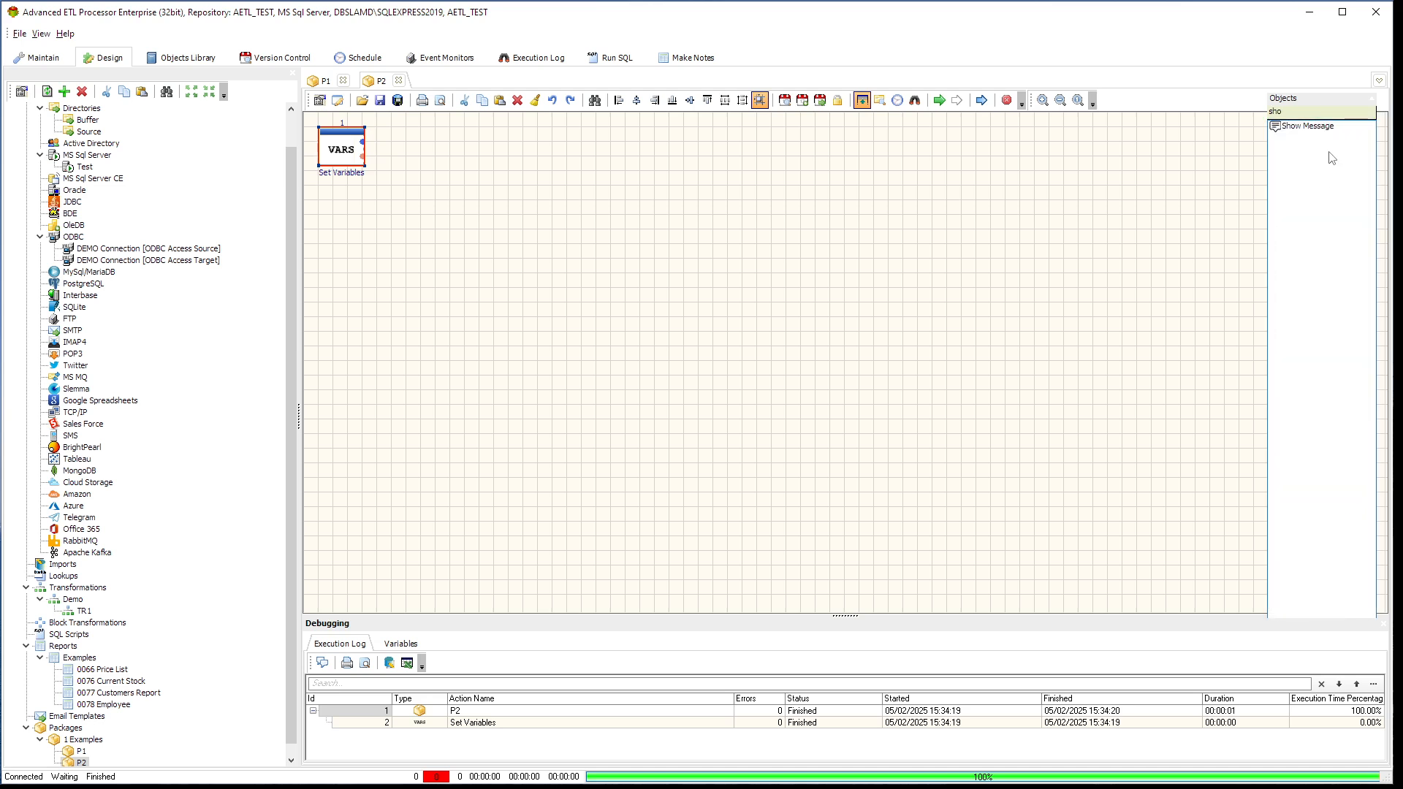
pyautogui.moveTo(1312, 129); pyautogui.dragTo(930, 193)
pyautogui.moveTo(482, 141); pyautogui.dragTo(454, 152)
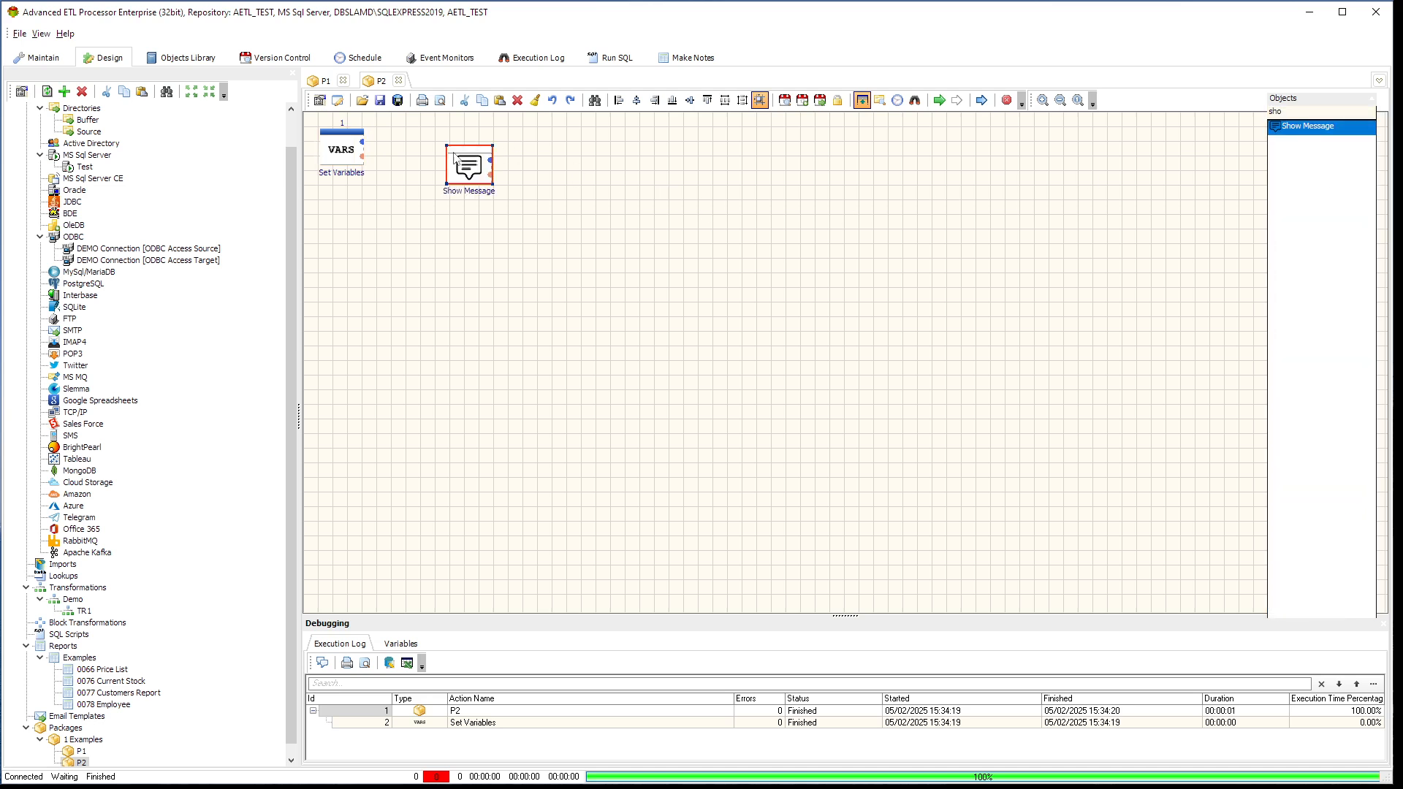
pyautogui.moveTo(362, 146); pyautogui.dragTo(468, 174)
# Set the Show Message action's Message parameter to type Variable with value #MESSAGE#, and test-run the package
pyautogui.doubleClick(474, 173)
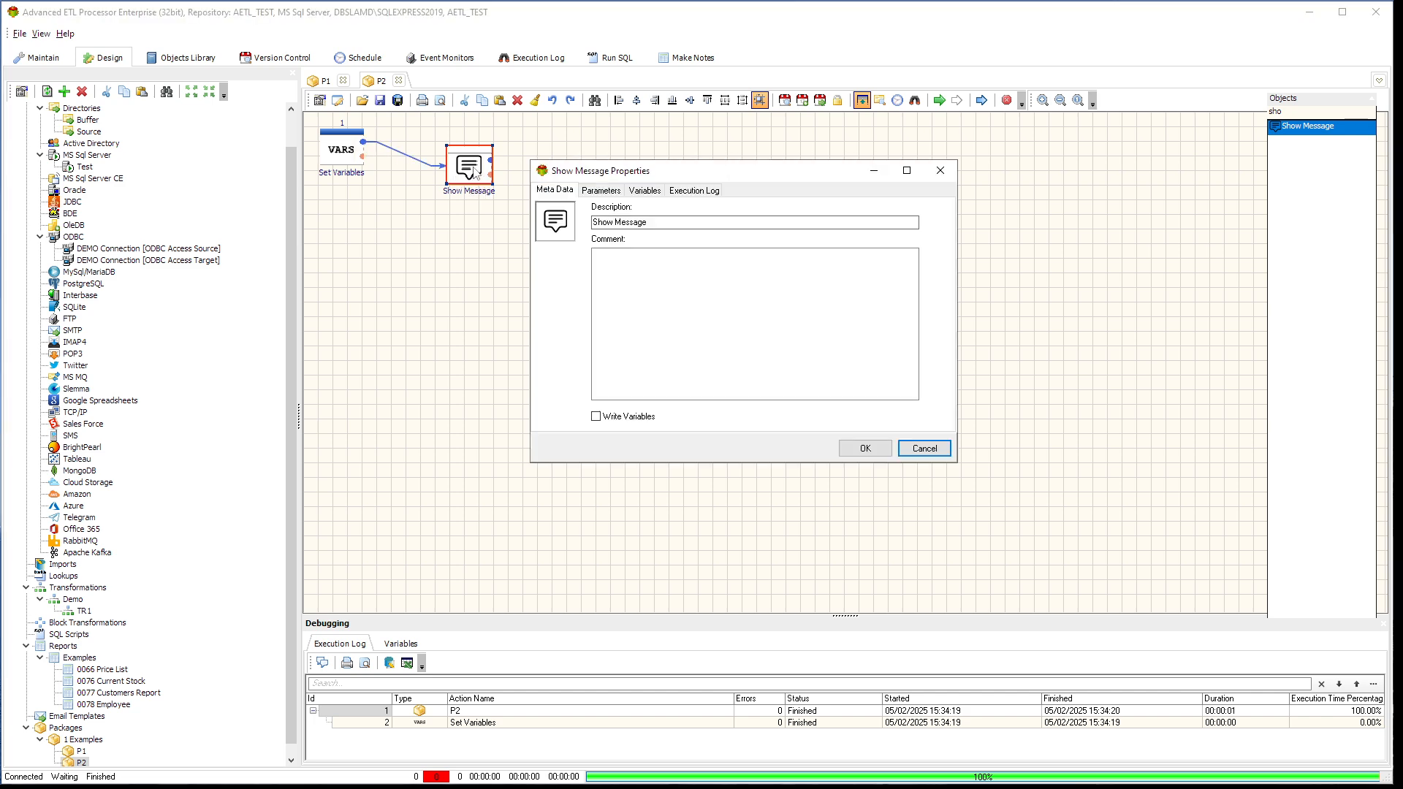
pyautogui.click(602, 194)
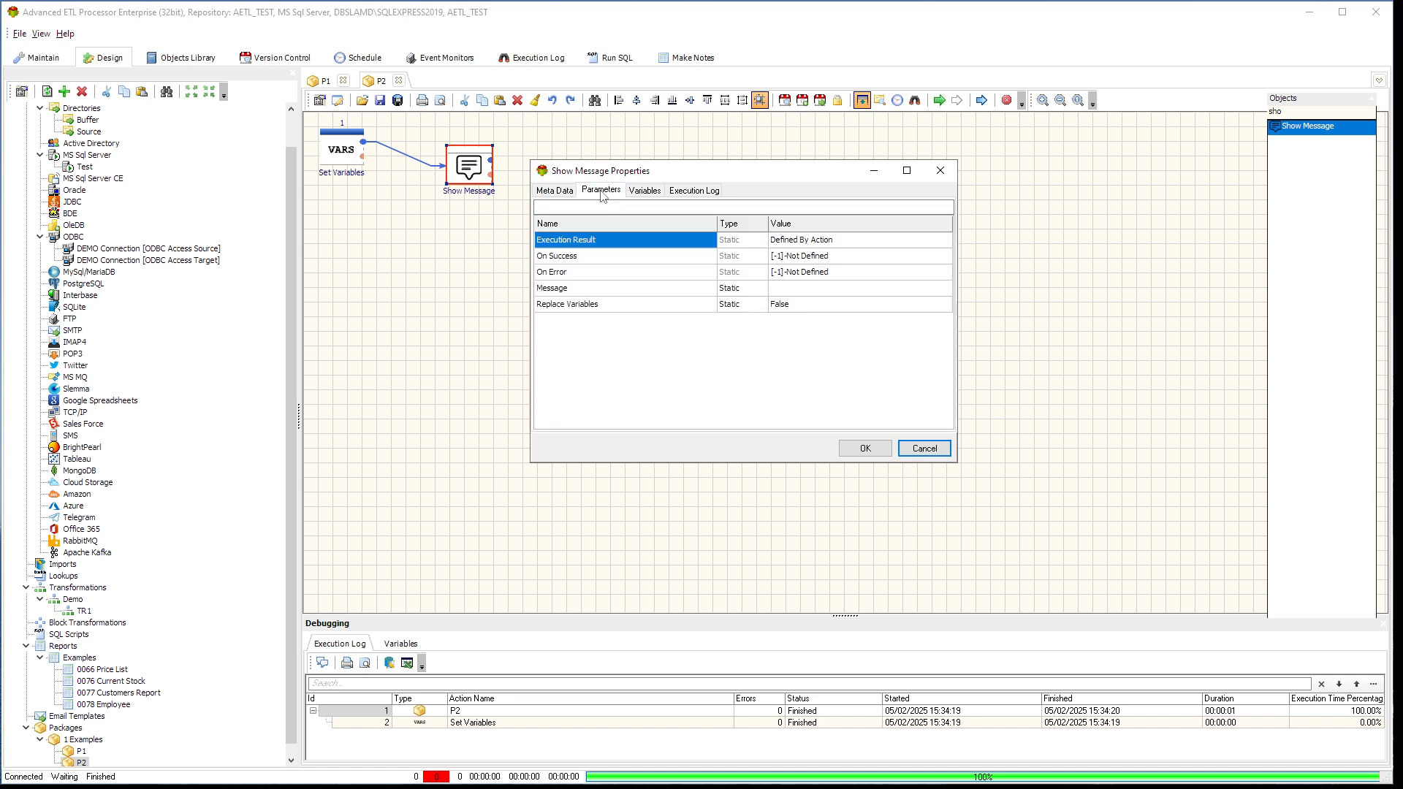
pyautogui.click(760, 295)
pyautogui.click(761, 292)
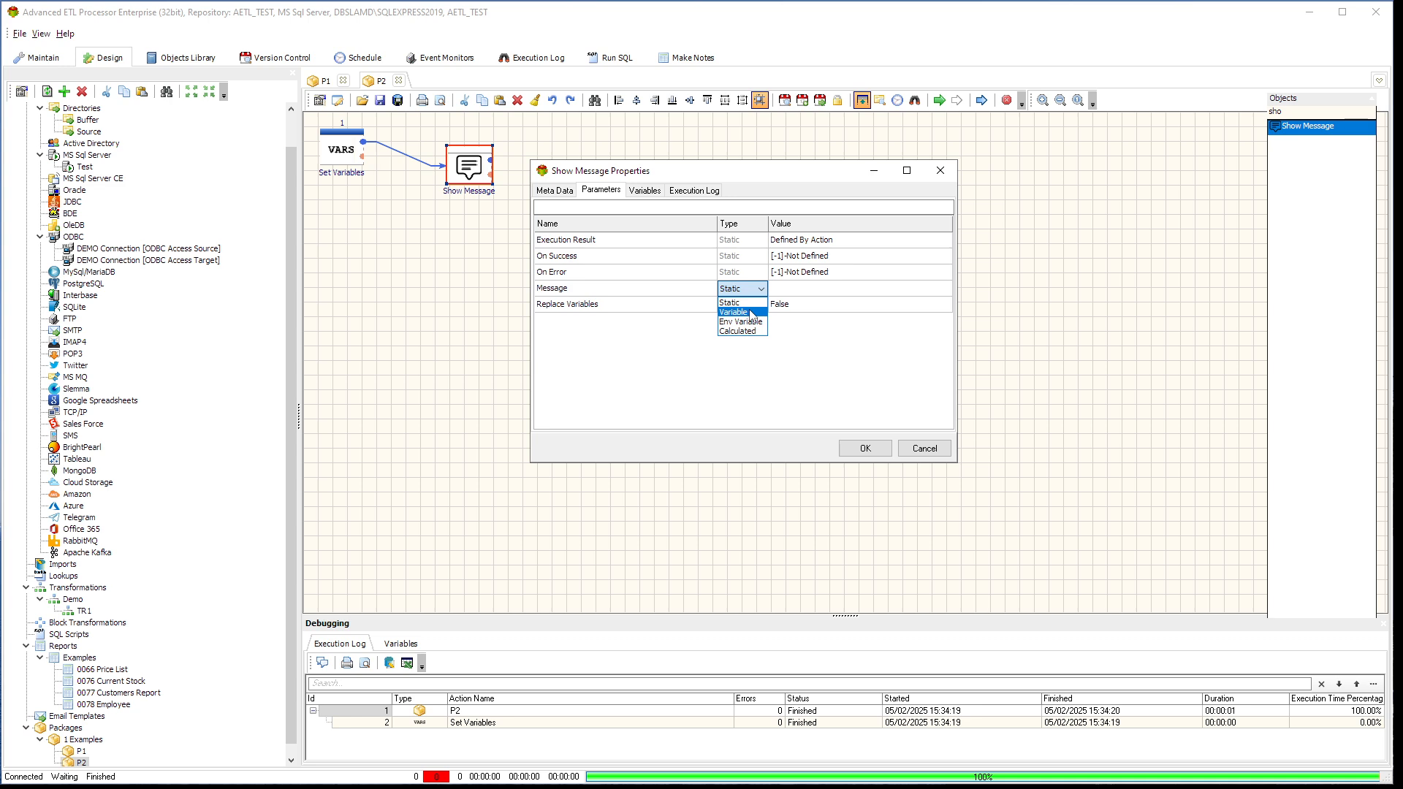
pyautogui.click(753, 313)
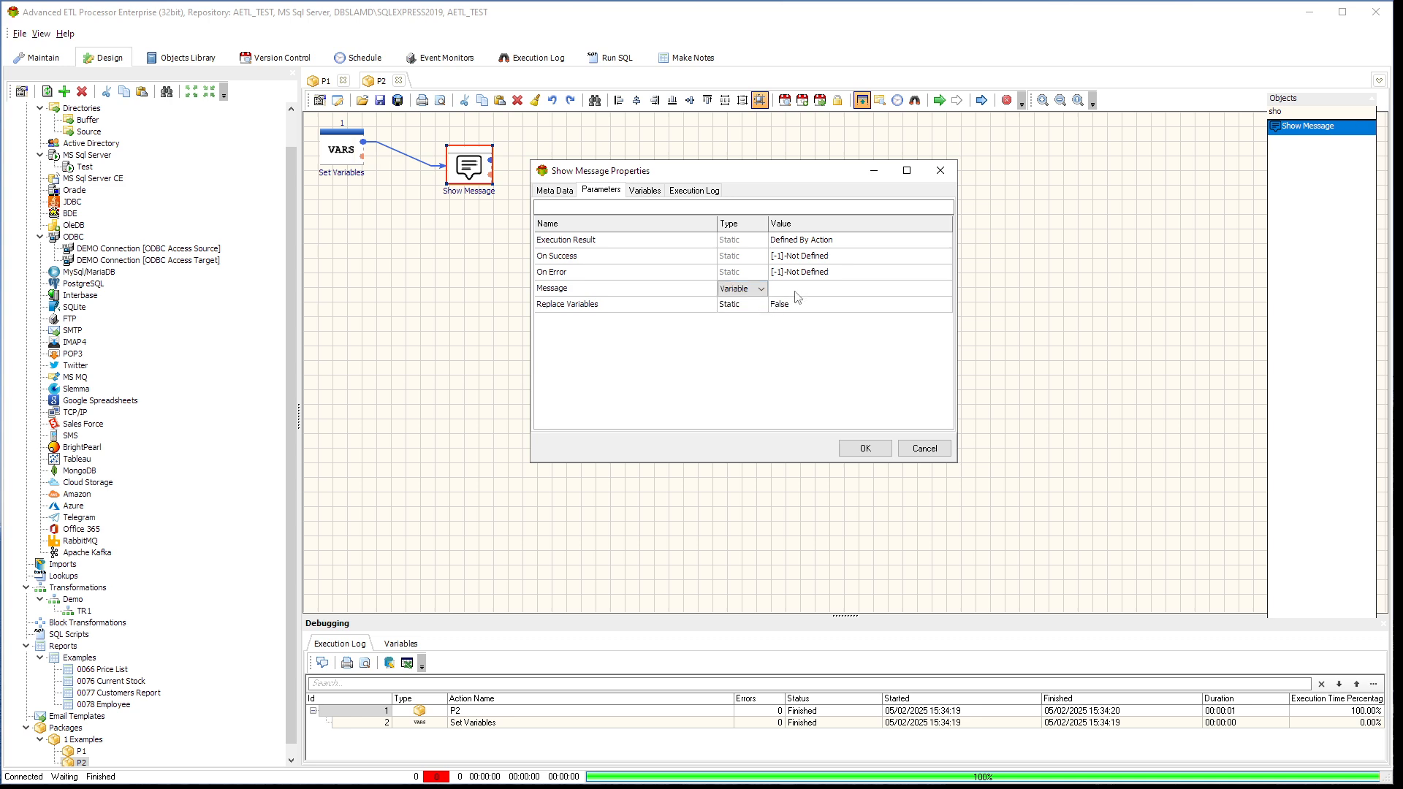
pyautogui.click(796, 291)
pyautogui.write('#MESSAGE#')
pyautogui.click(862, 451)
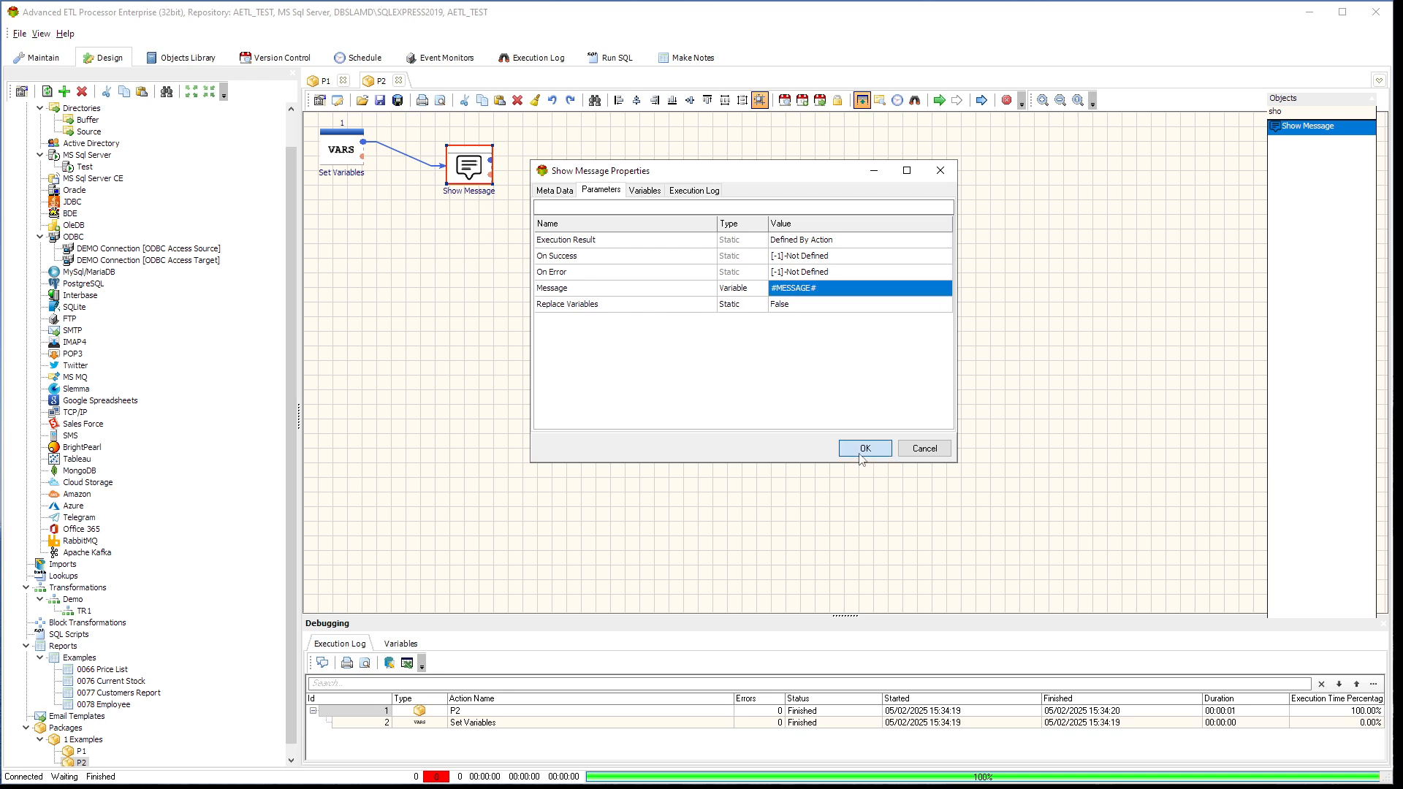
pyautogui.click(939, 100)
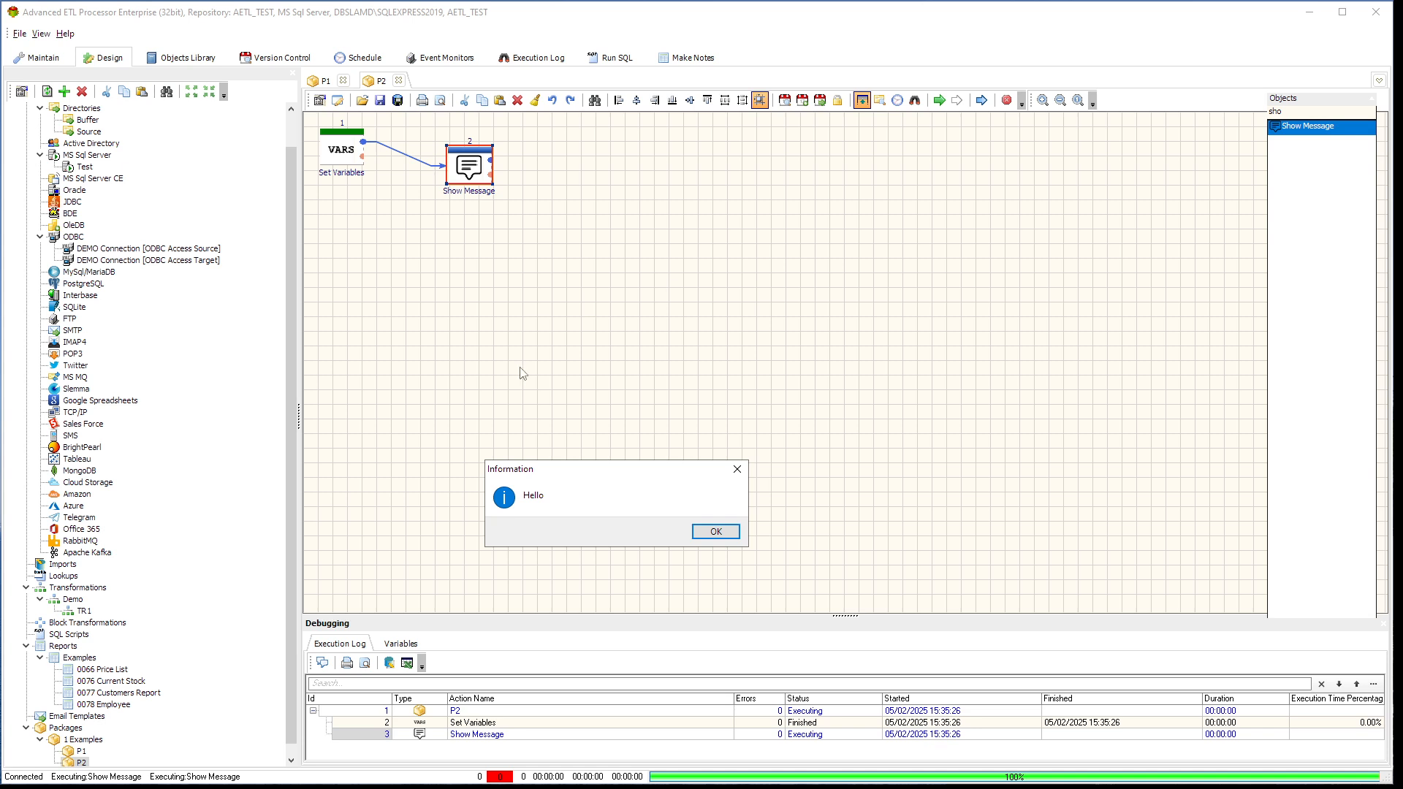
pyautogui.click(716, 532)
# Open the Show Message action's properties and examine the list of variables available for its Message parameter
pyautogui.doubleClick(468, 174)
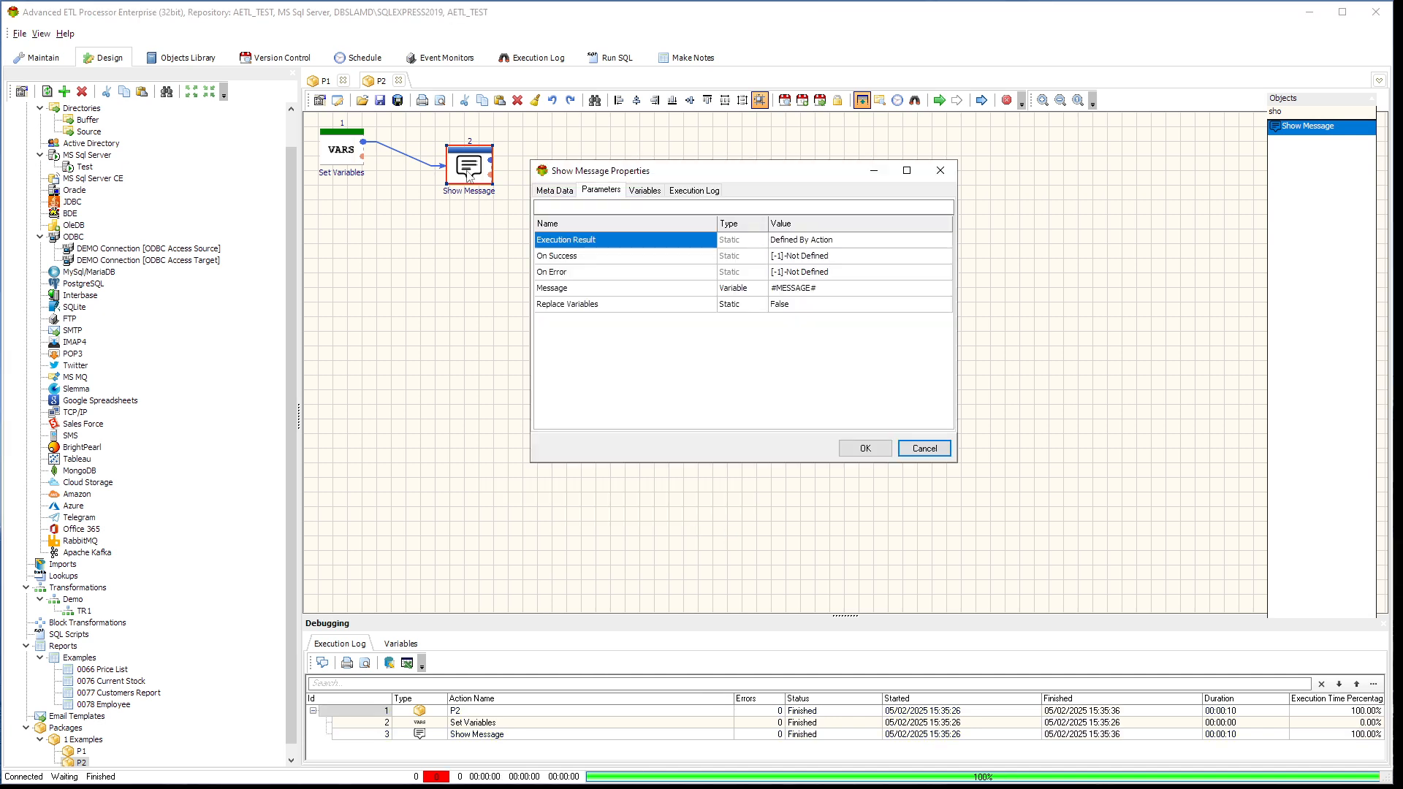
pyautogui.click(851, 290)
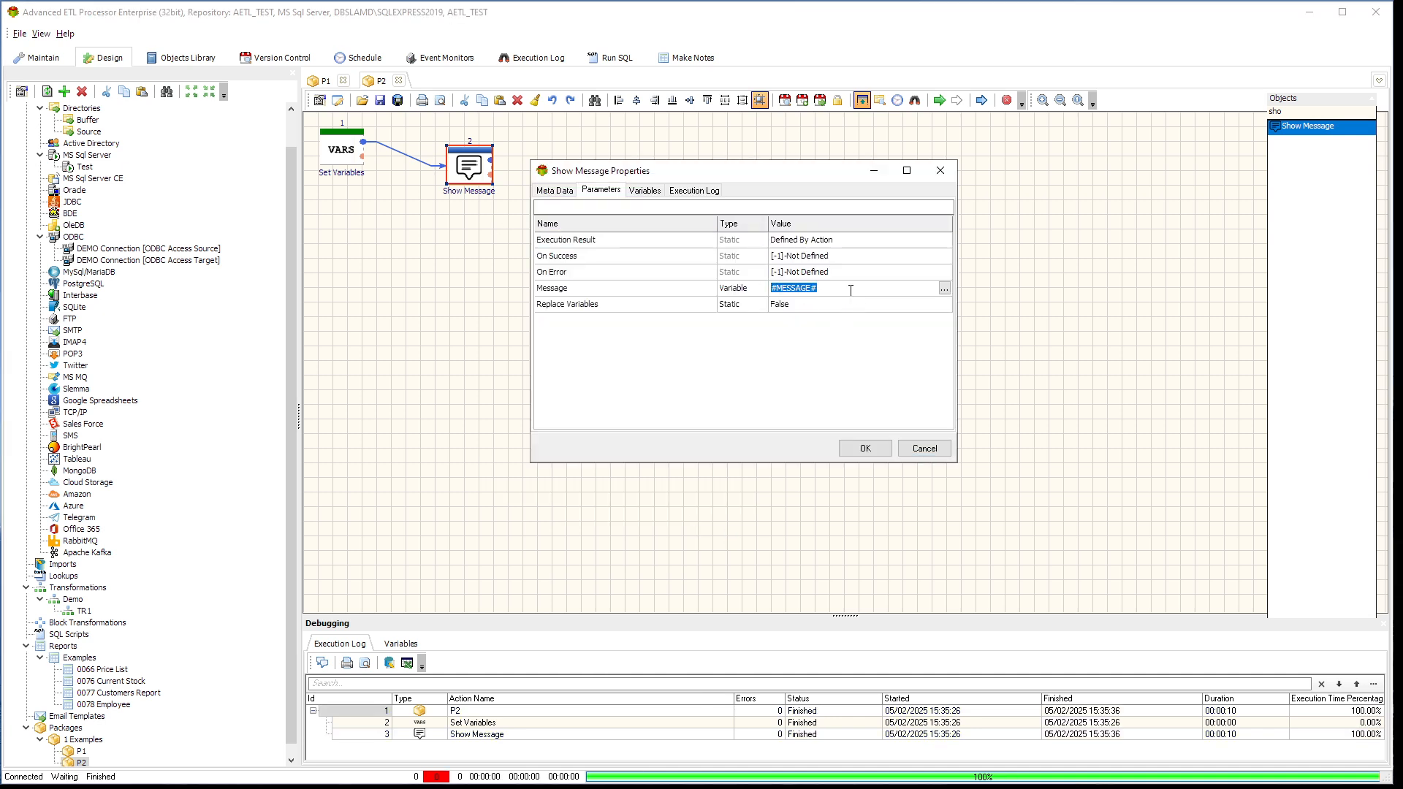
pyautogui.click(851, 290)
pyautogui.write('fjfj')
pyautogui.press('BackSpace')
pyautogui.press('BackSpace')
pyautogui.click(944, 289)
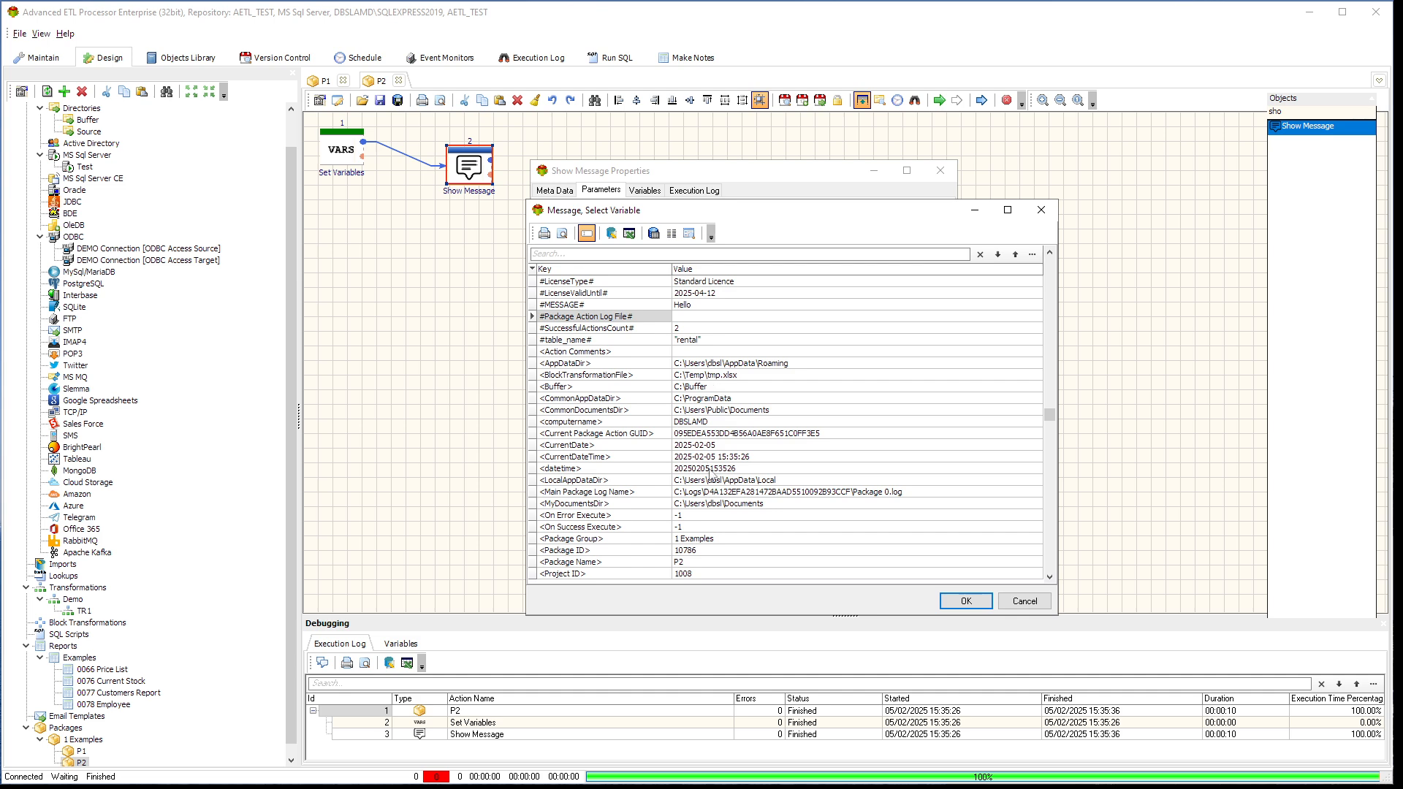
pyautogui.click(615, 492)
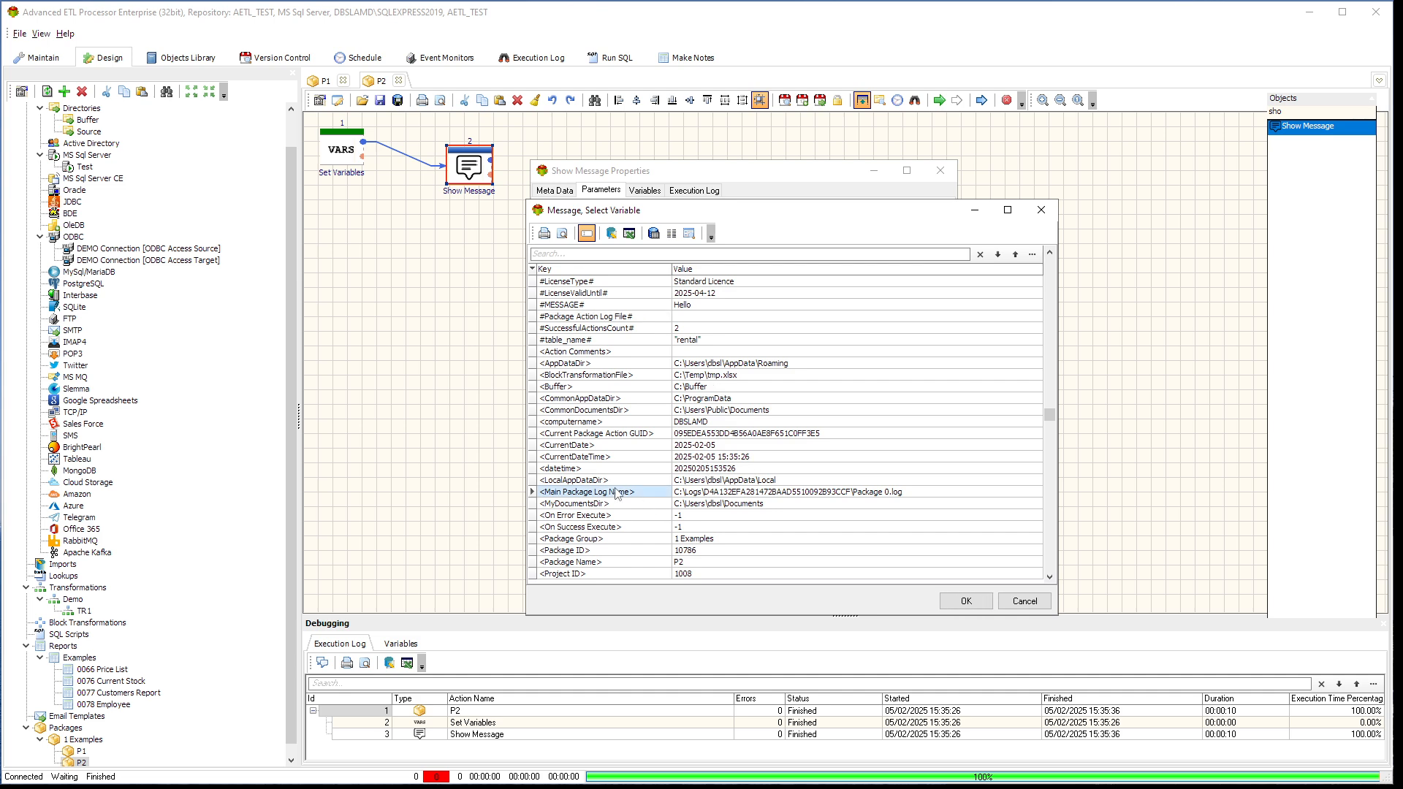
pyautogui.click(1040, 600)
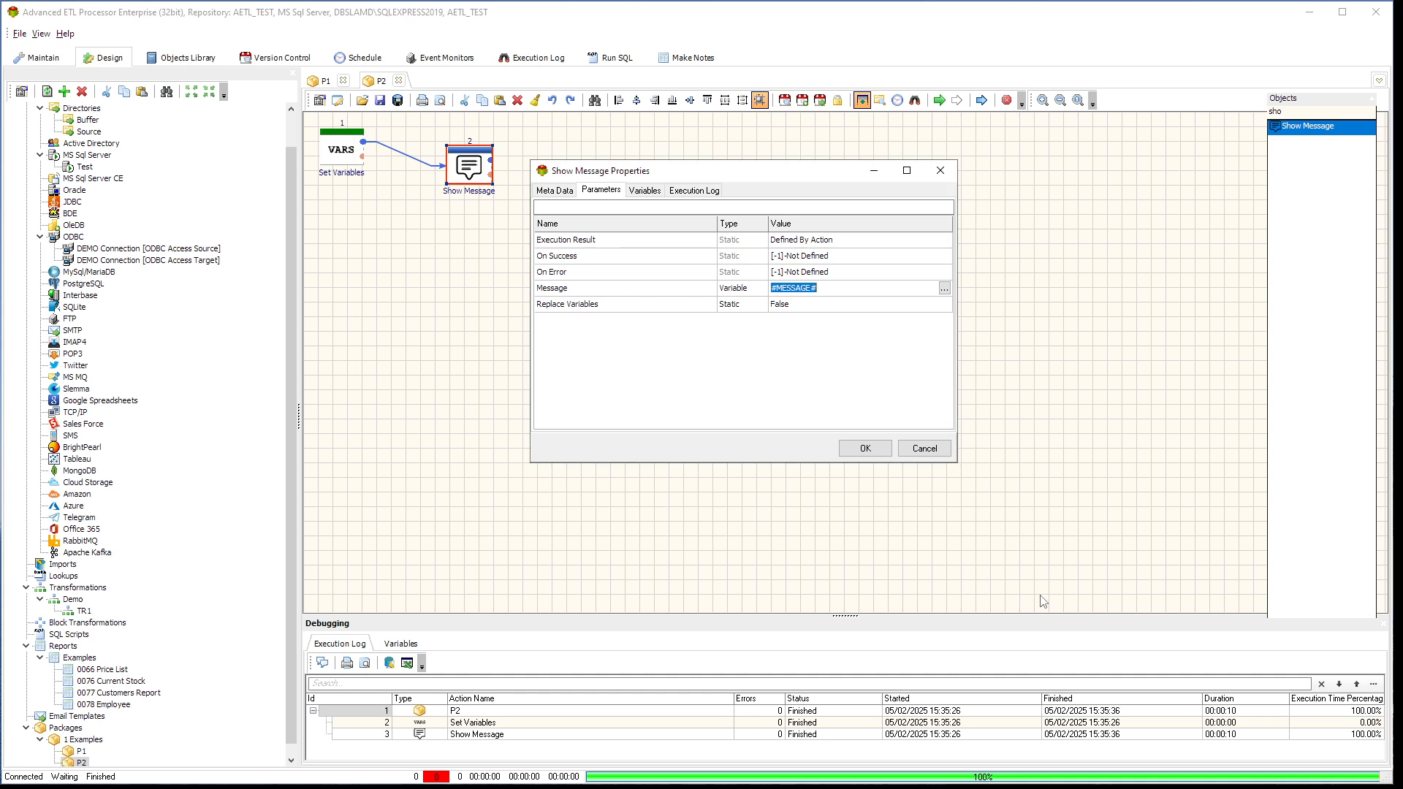
# Append a space and a person's first name after #MESSAGE# in the Message value, and run the package again
pyautogui.doubleClick(835, 288)
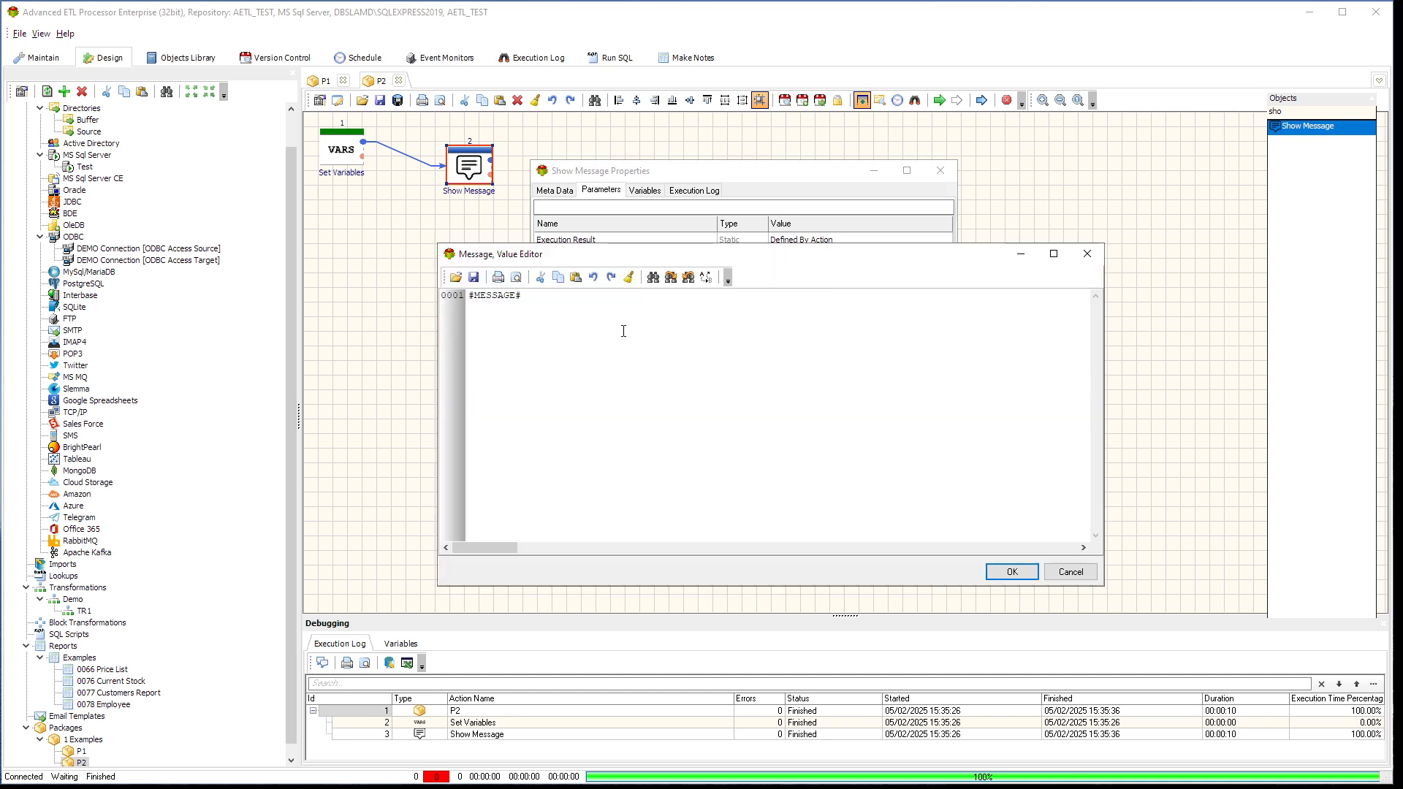
pyautogui.click(534, 301)
pyautogui.write('Mike')
pyautogui.click(1012, 571)
pyautogui.click(865, 448)
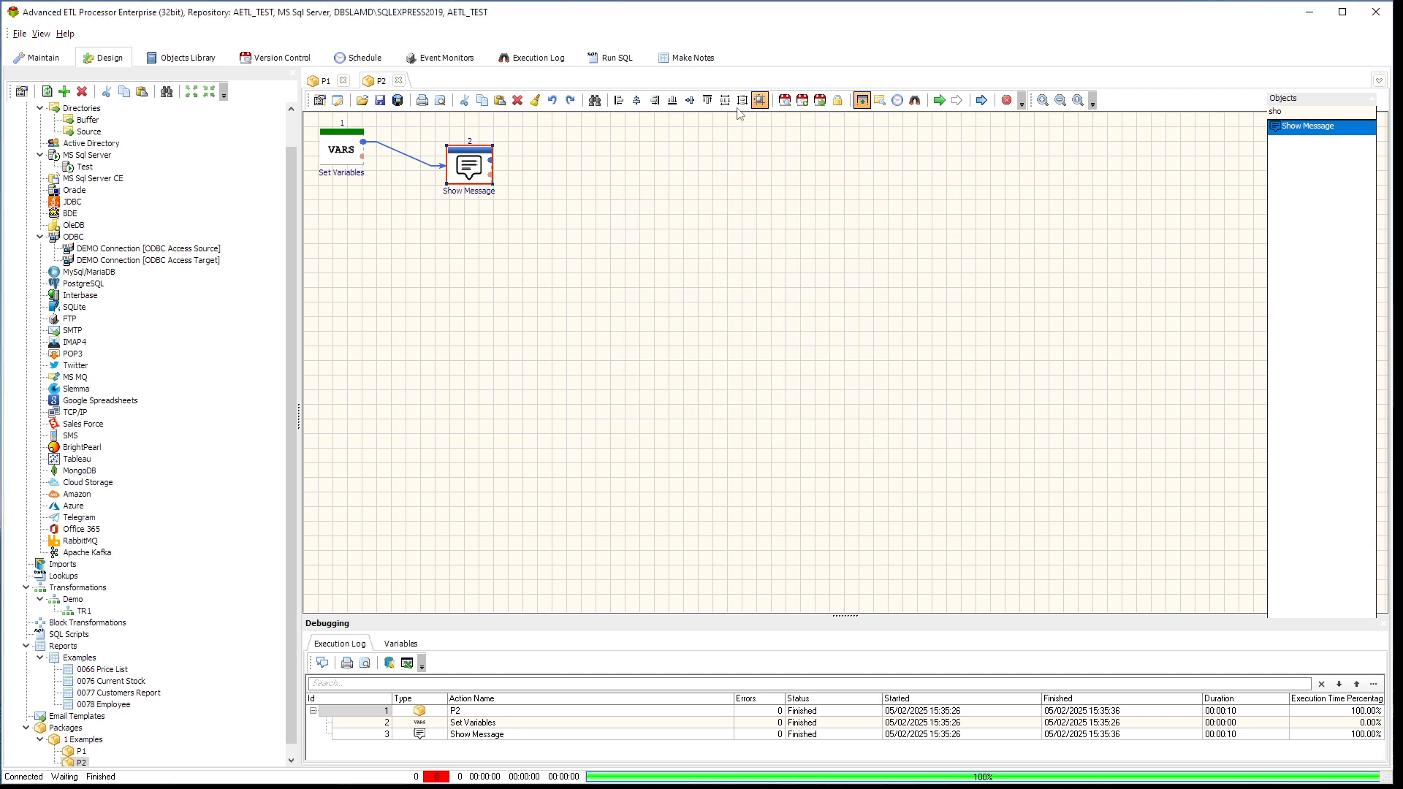
pyautogui.click(939, 100)
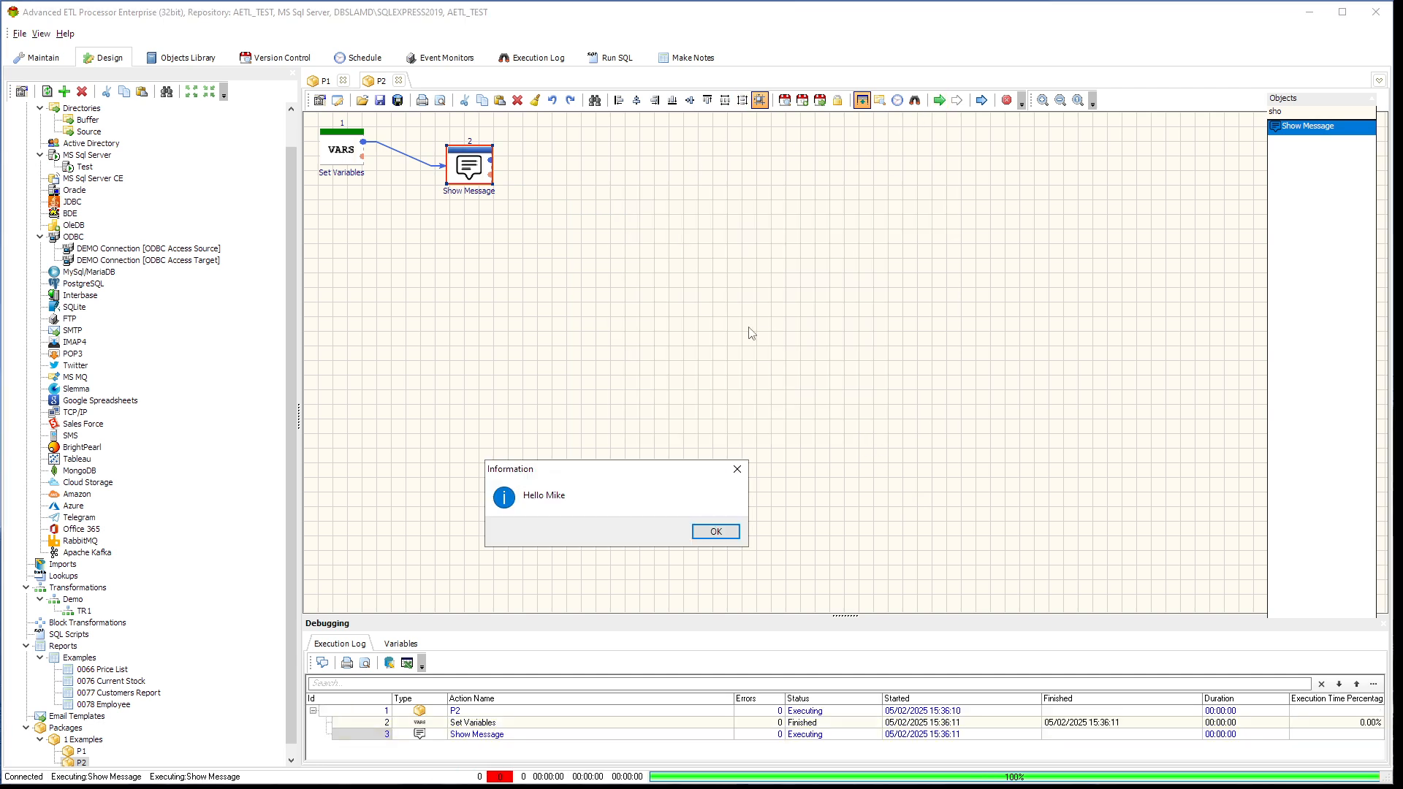
pyautogui.click(719, 530)
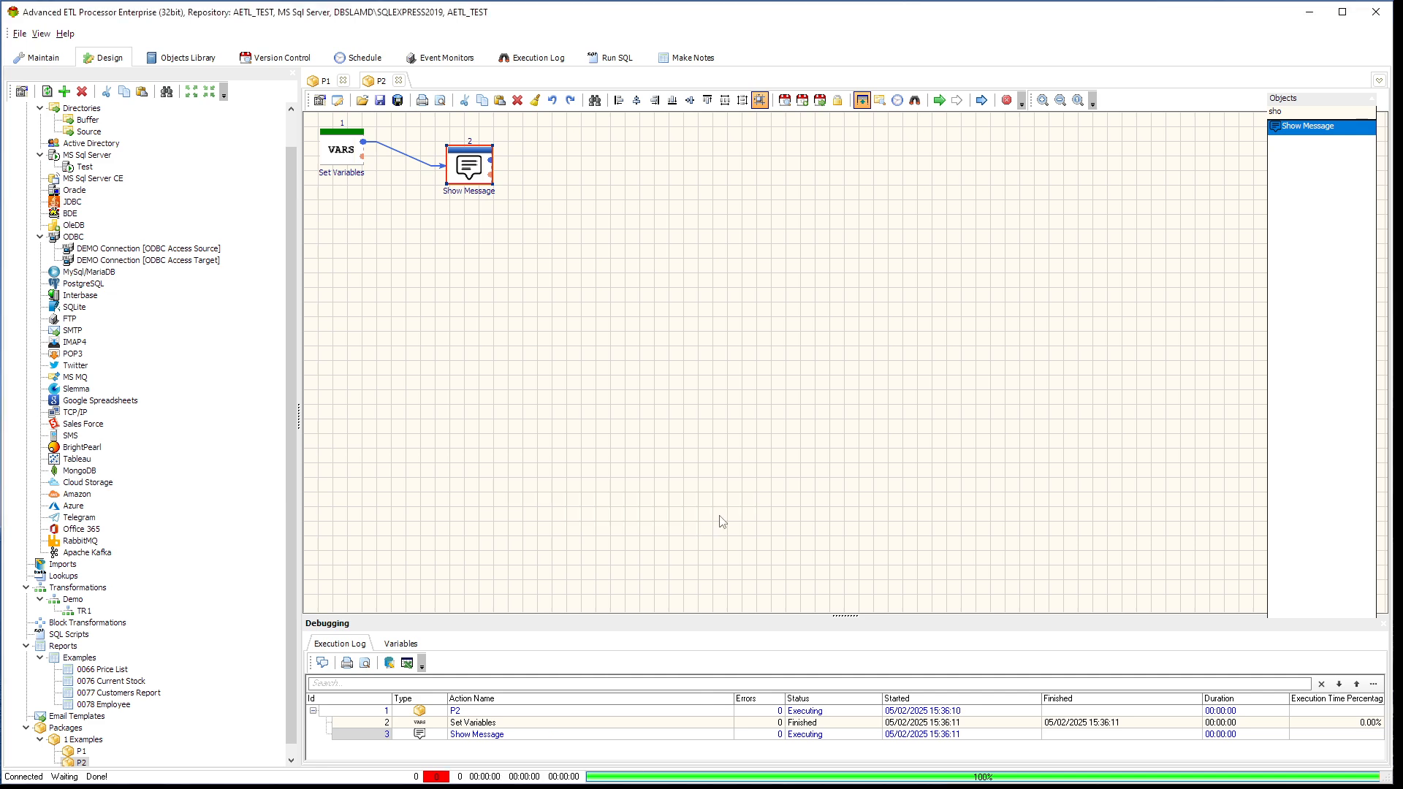
# Filter the object list by "var" and select the Load Variable object
pyautogui.doubleClick(1307, 111)
pyautogui.write('var')
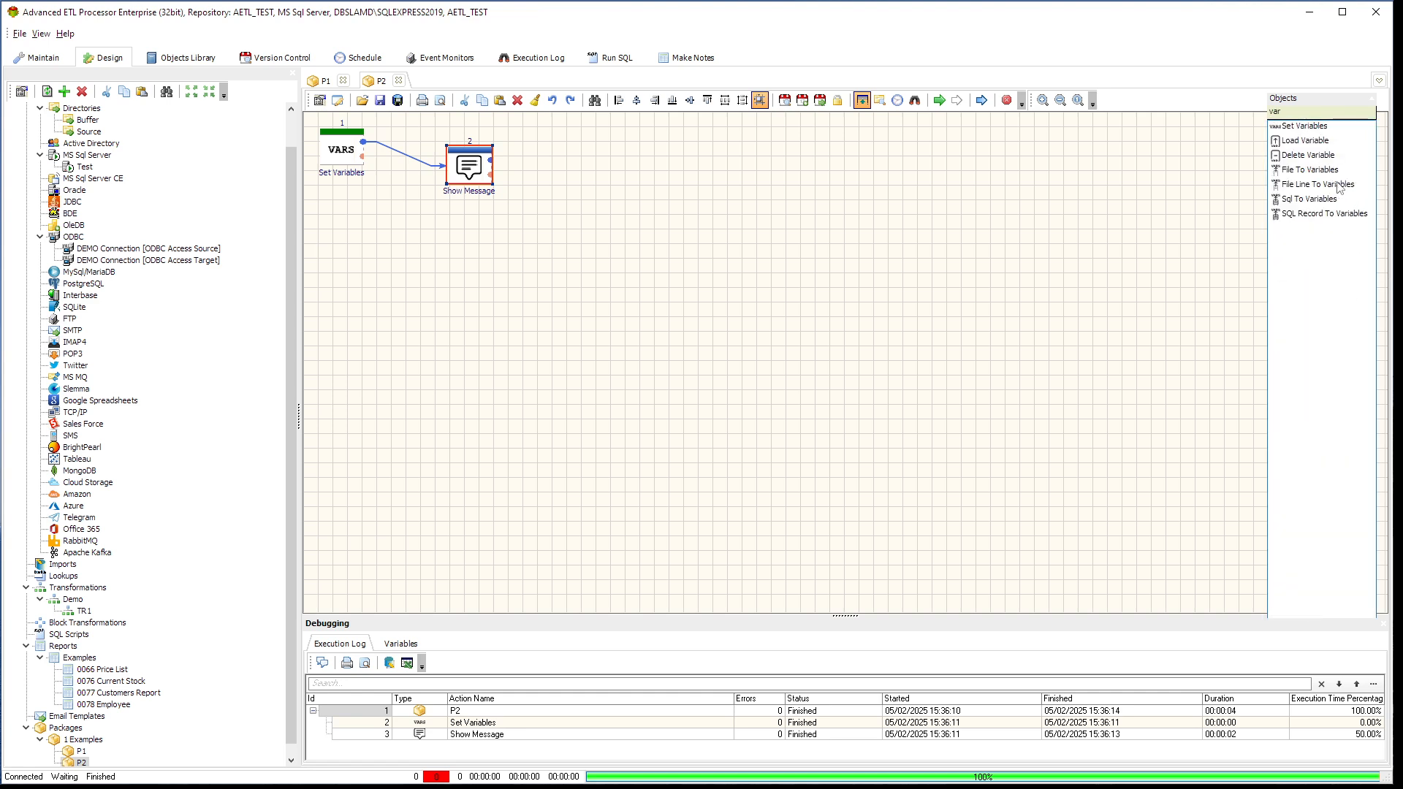
pyautogui.click(1311, 141)
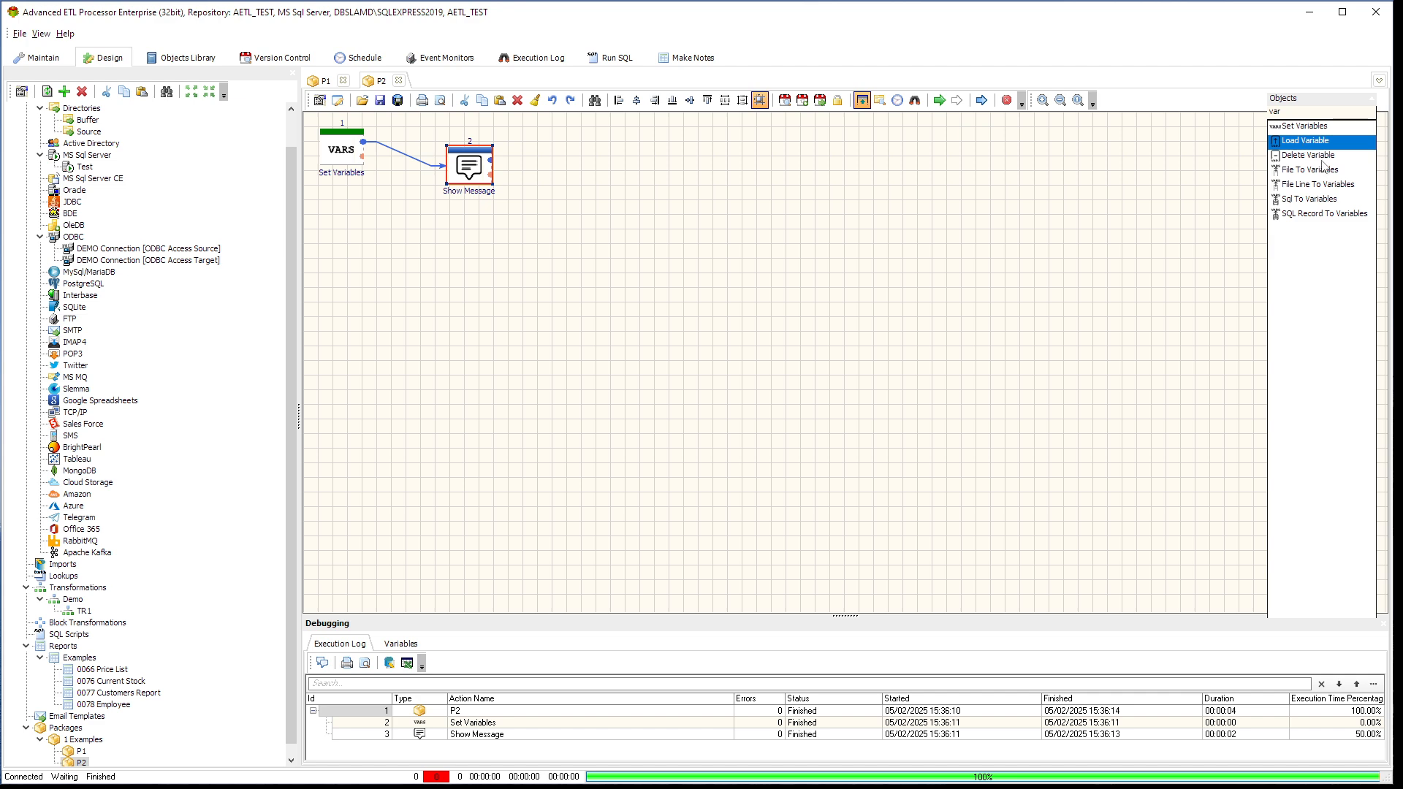
# Add a Delete Variable object and a Load Variable object side by side below the existing Set Variables and Show Message actions
pyautogui.moveTo(1321, 161); pyautogui.dragTo(394, 233)
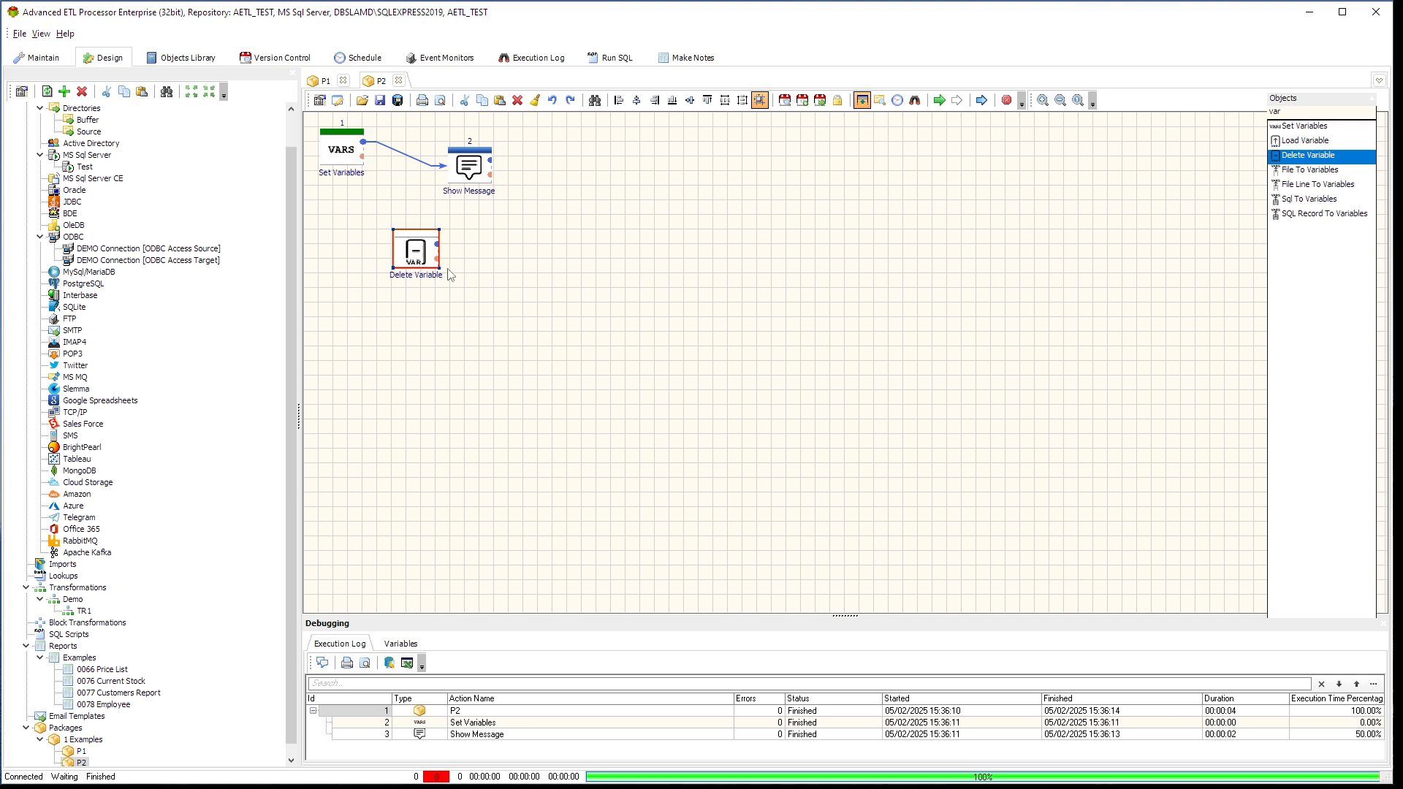
pyautogui.moveTo(1319, 144); pyautogui.dragTo(441, 242)
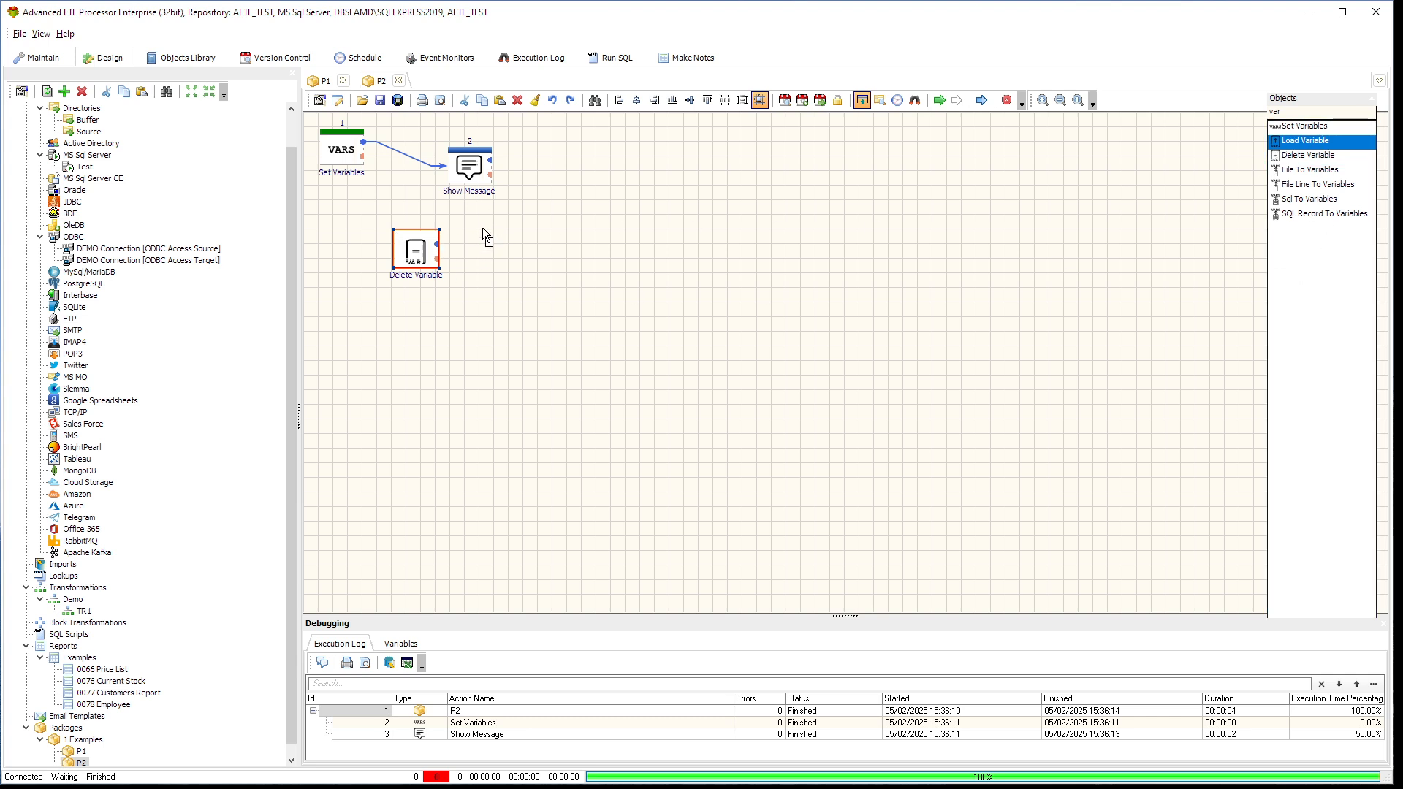
pyautogui.moveTo(479, 231); pyautogui.dragTo(479, 233)
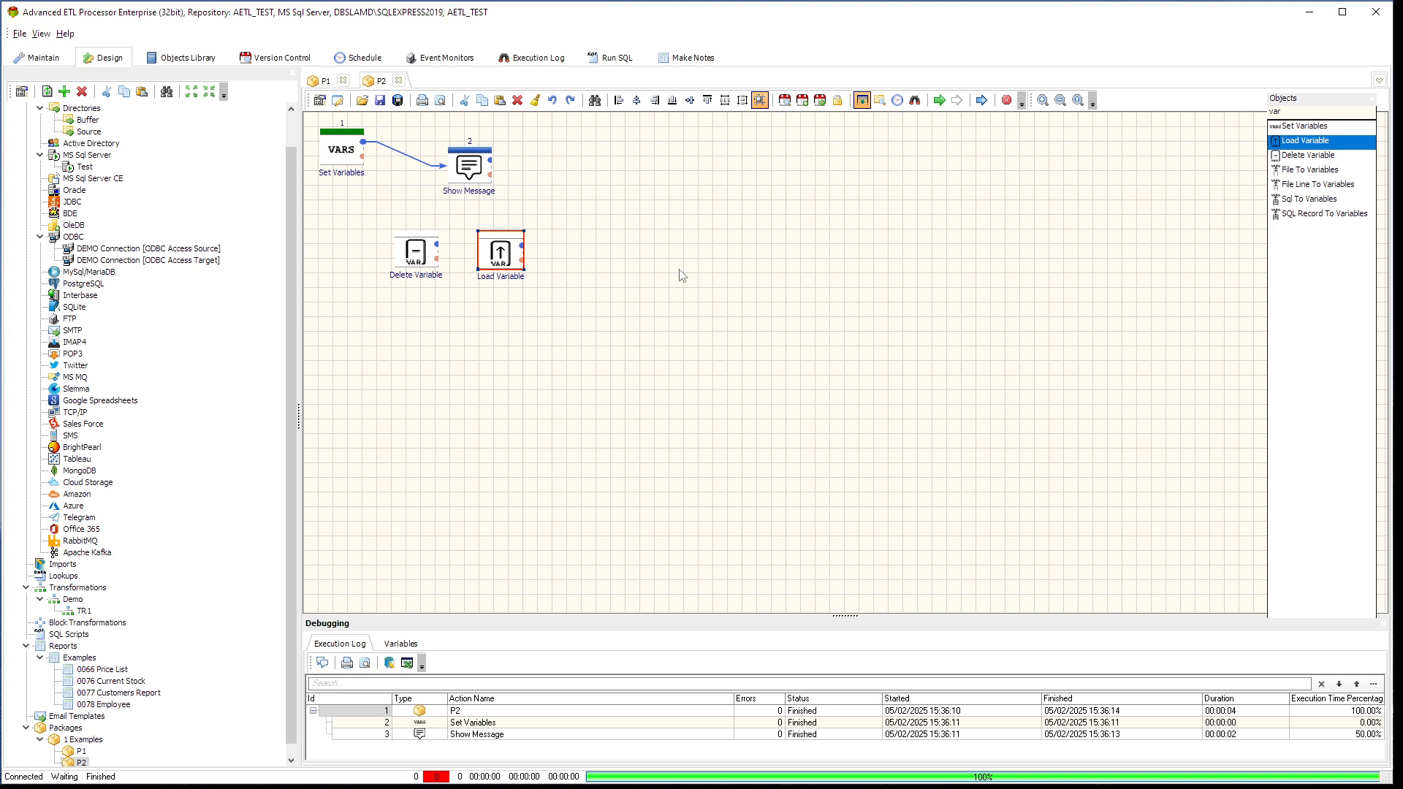
# Add a File To Variables object and a File Line To Variables object beside Load Variable, continuing the row
pyautogui.click(1316, 173)
pyautogui.moveTo(1315, 176); pyautogui.dragTo(653, 250)
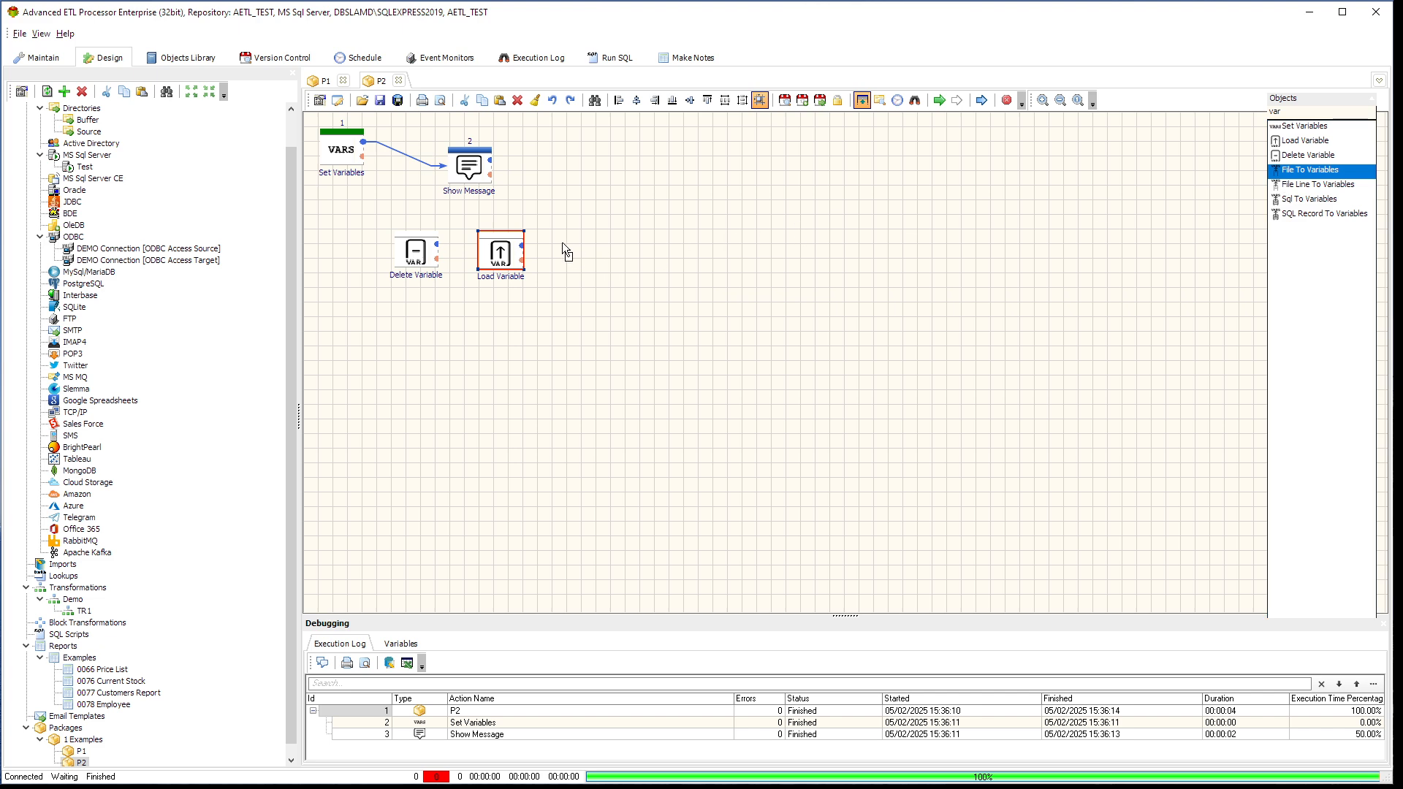
pyautogui.moveTo(559, 234); pyautogui.dragTo(575, 252)
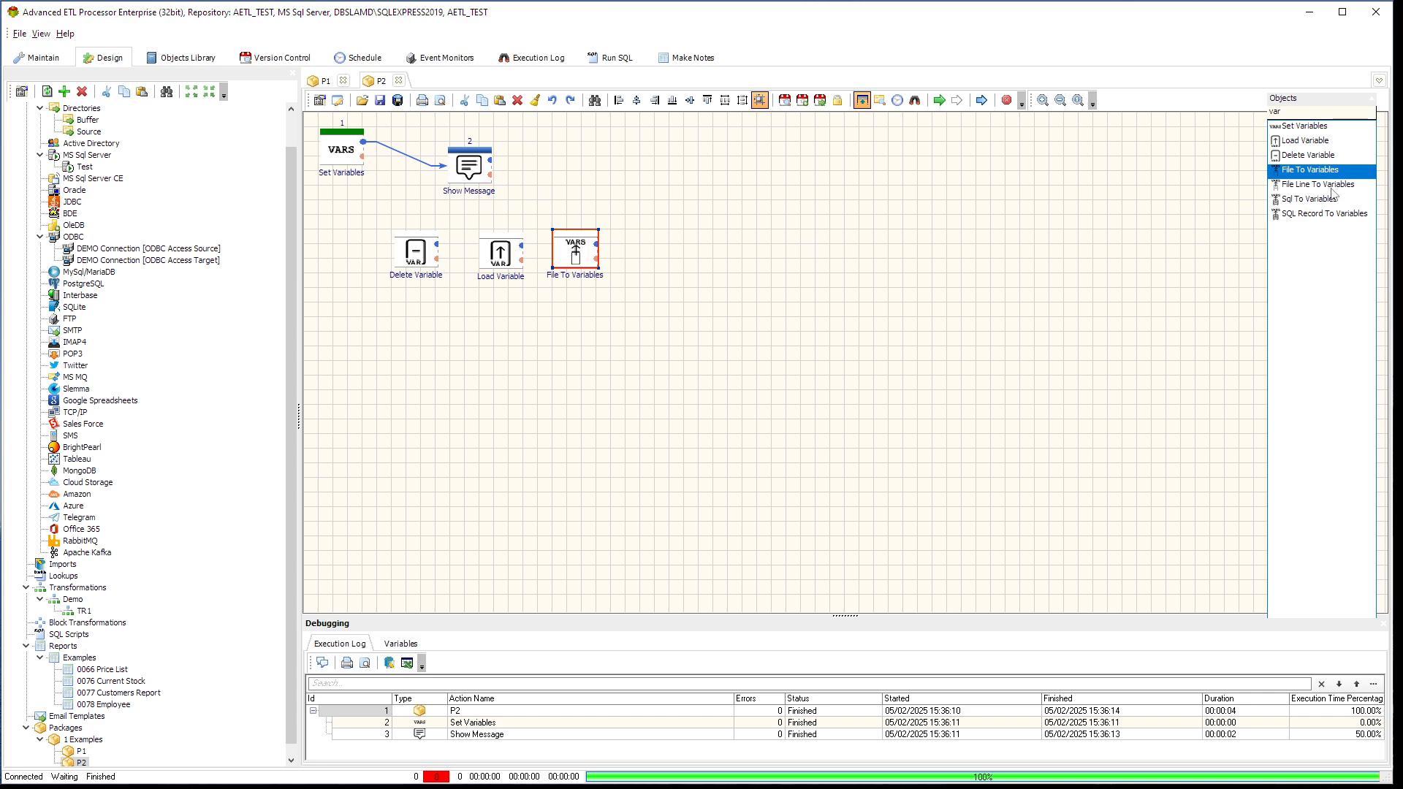
pyautogui.moveTo(1330, 189); pyautogui.dragTo(630, 229)
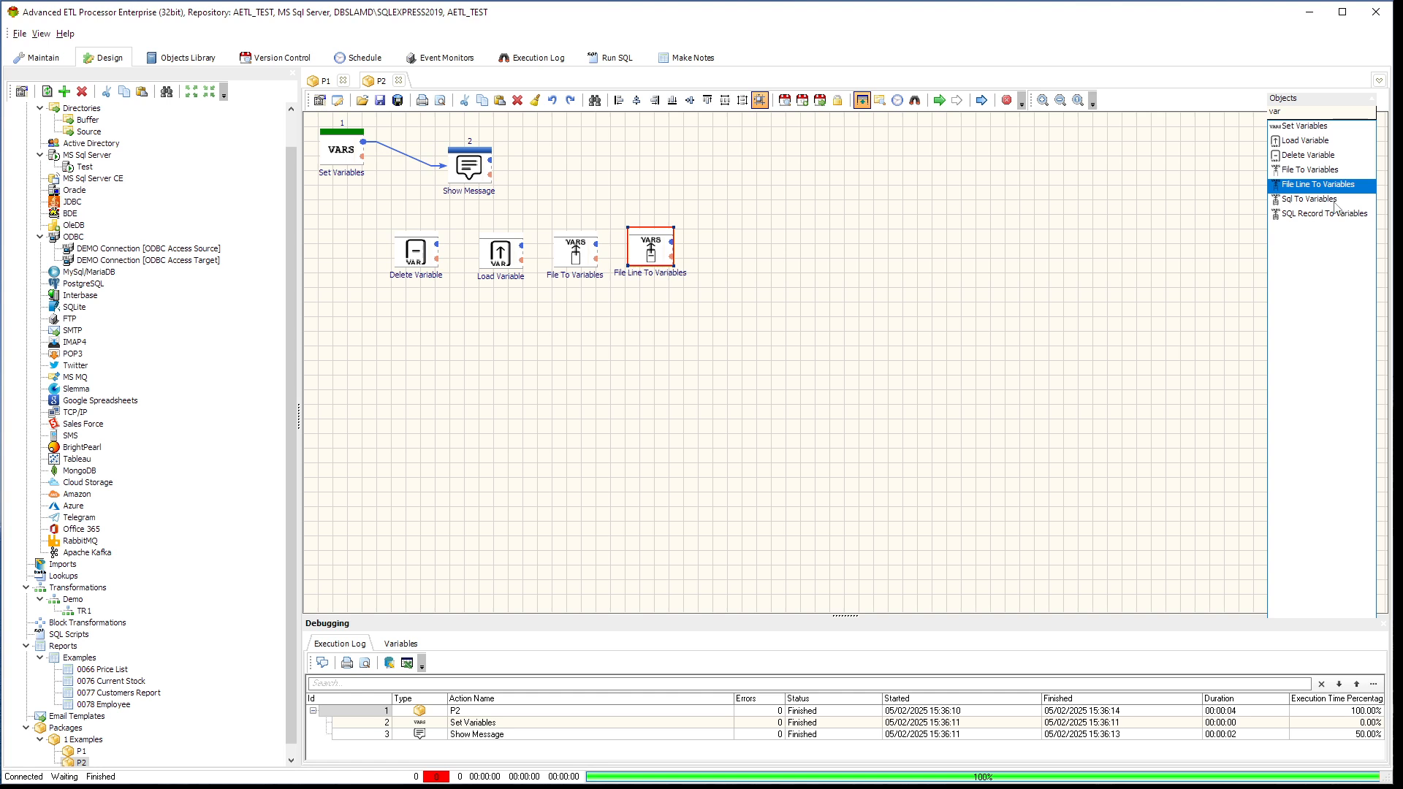
# Add a Sql To Variables object and a SQL Record To Variables object at the end of the row, beside File Line To Variables
pyautogui.press('Down')
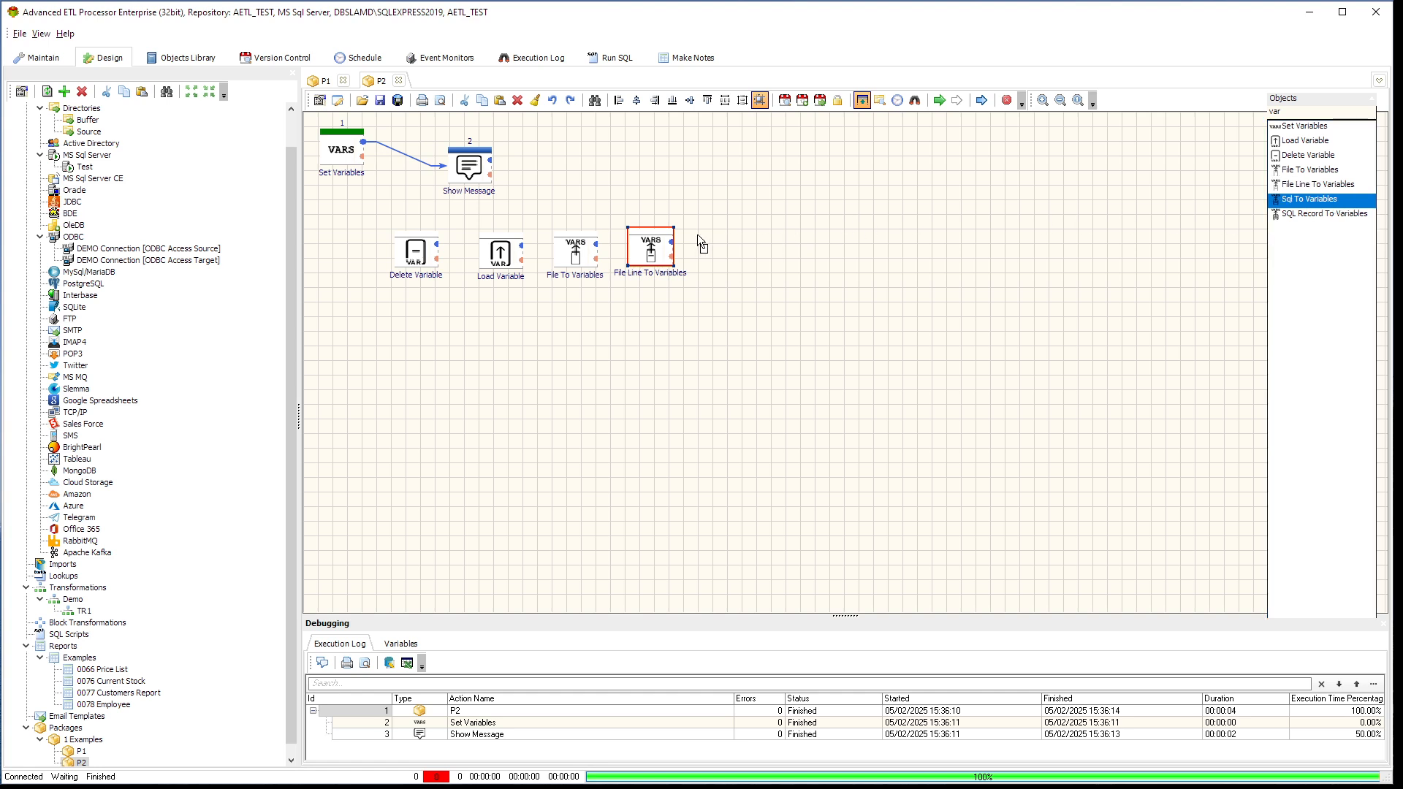
pyautogui.click(715, 240)
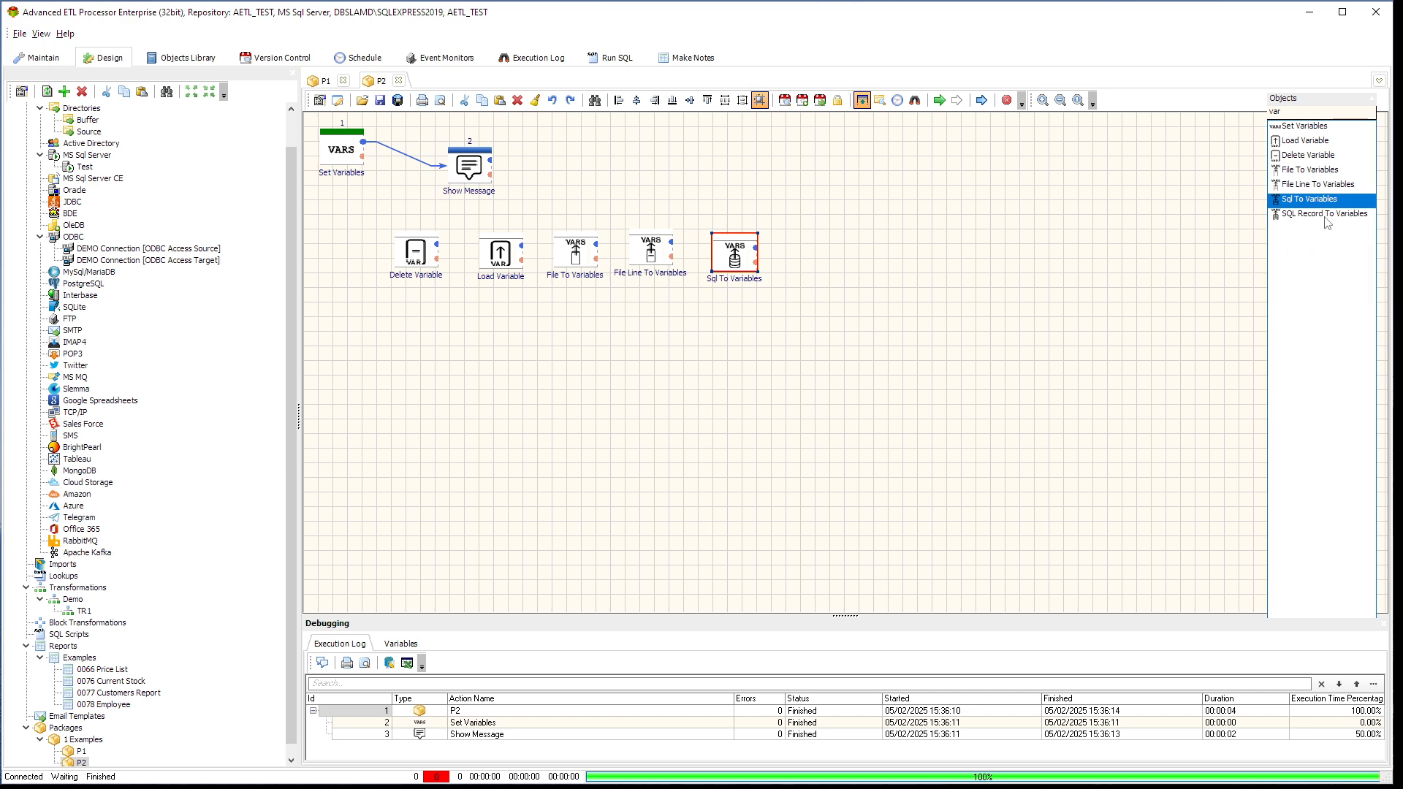
pyautogui.moveTo(1328, 221); pyautogui.dragTo(1198, 214)
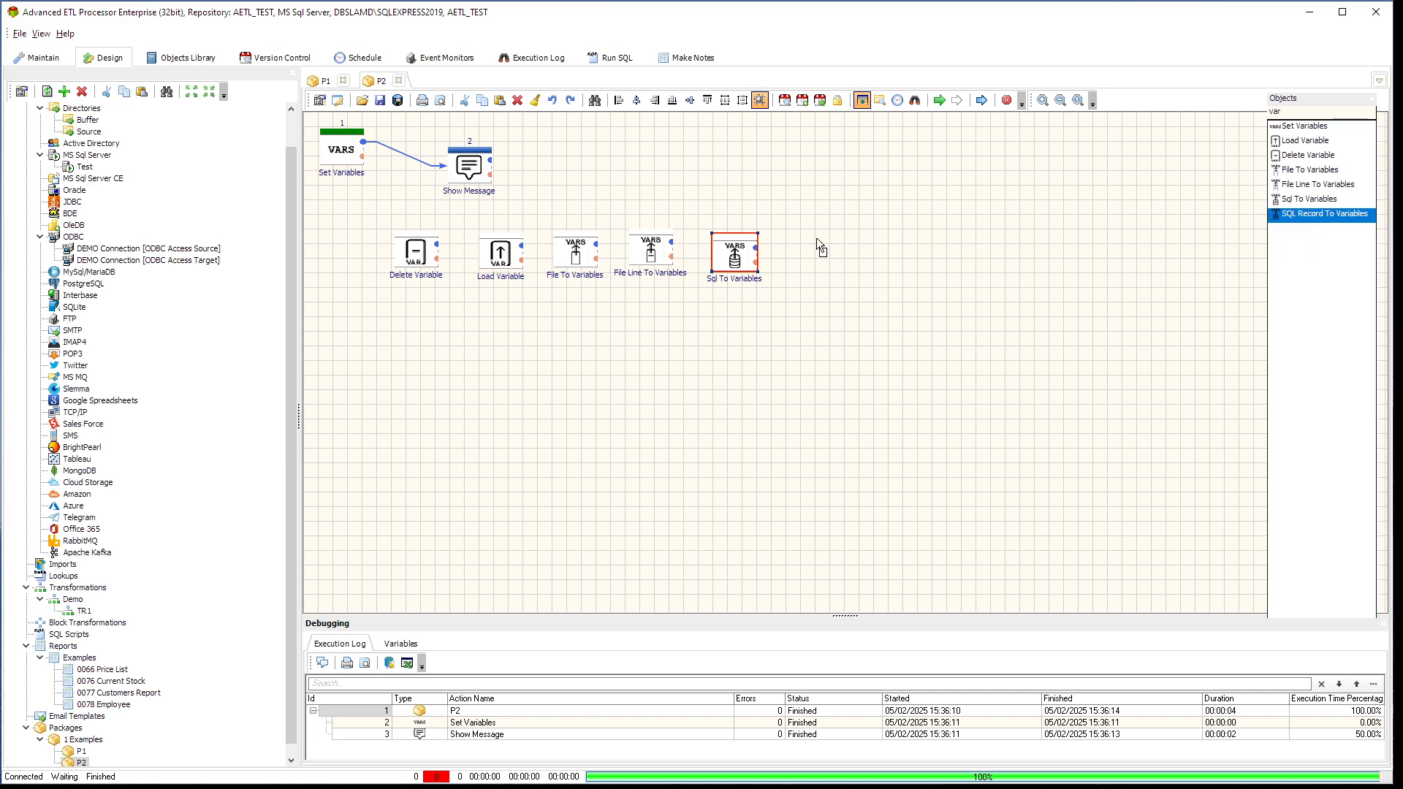
pyautogui.moveTo(817, 238); pyautogui.dragTo(817, 238)
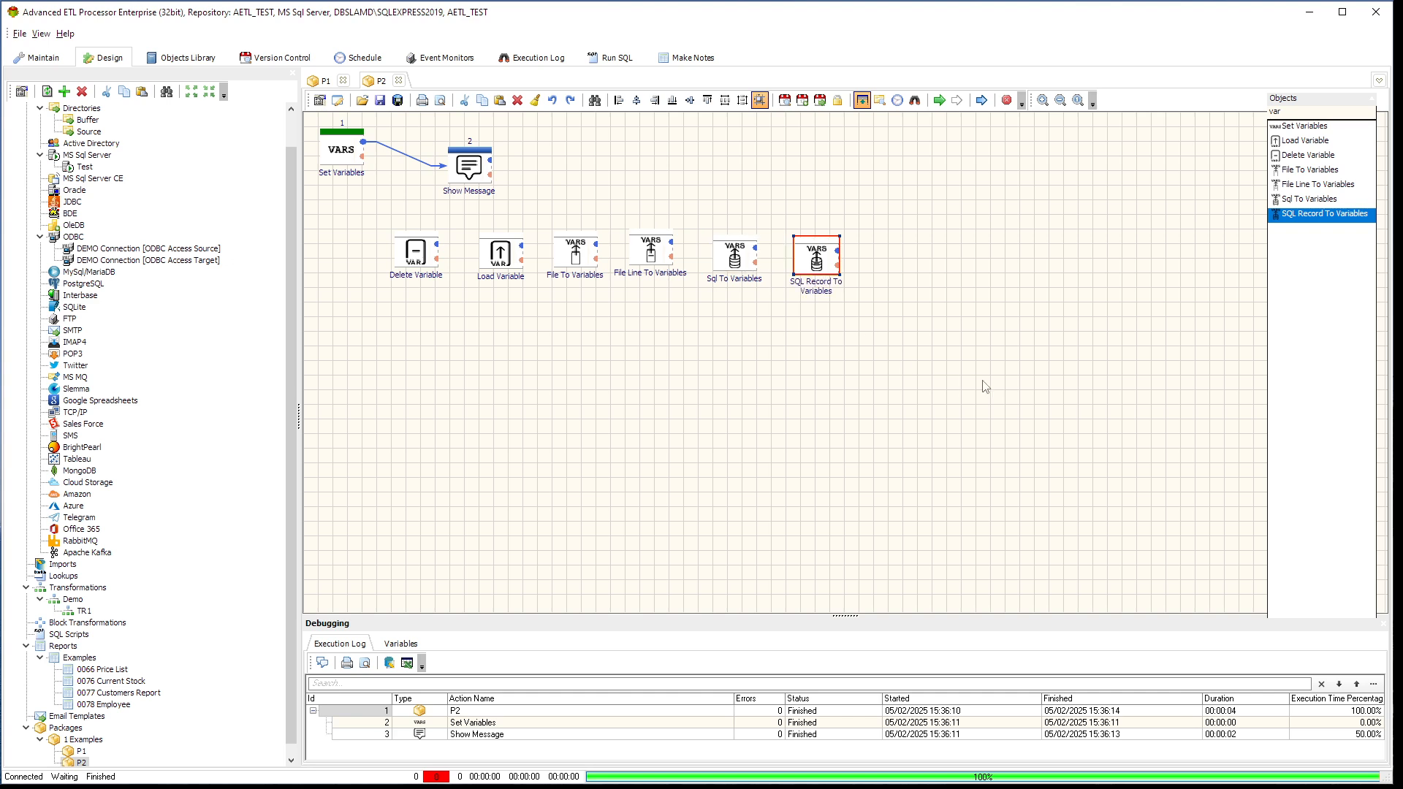